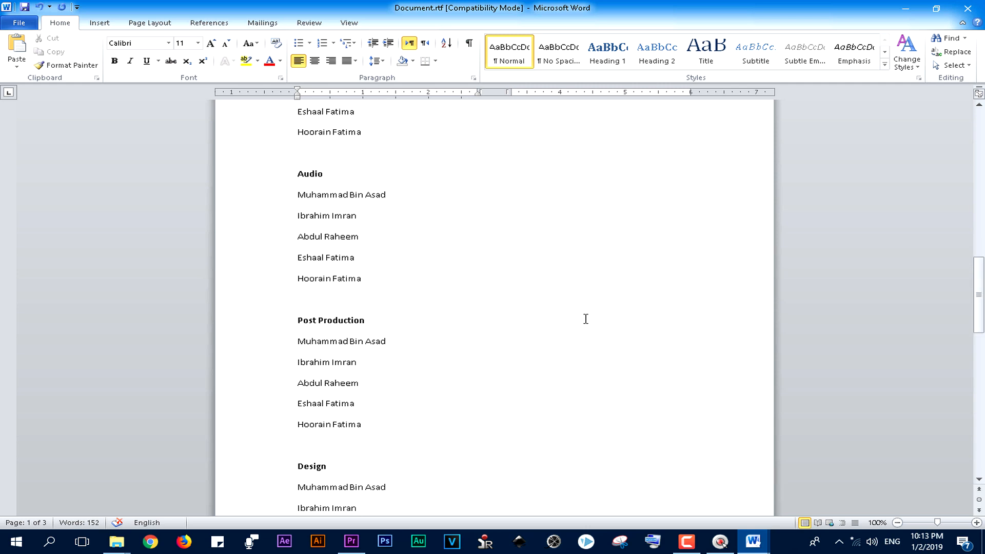
# Step: Look through the credits list in the Word document and return to its beginning
pyautogui.scroll(-6, 587, 324)
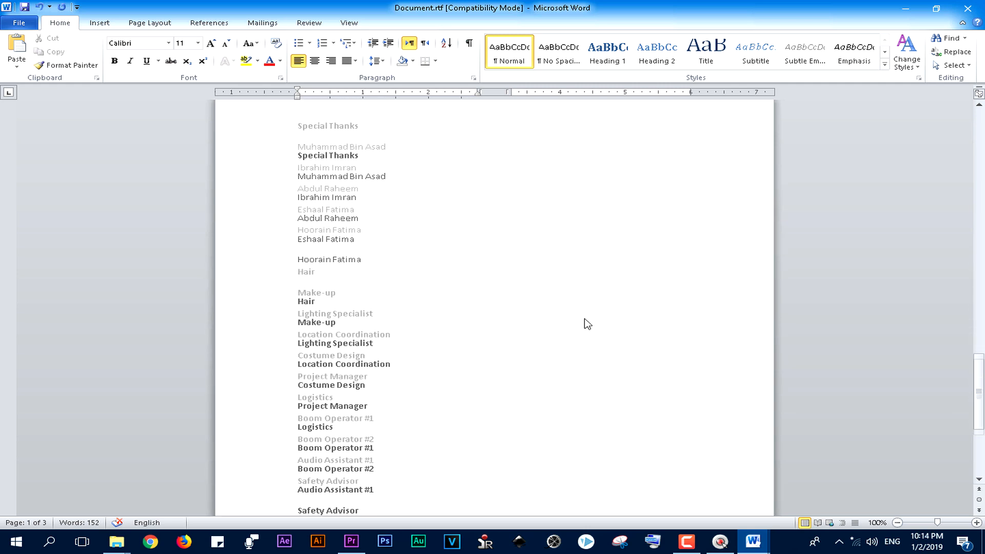
pyautogui.scroll(3, 587, 325)
pyautogui.scroll(10, 587, 324)
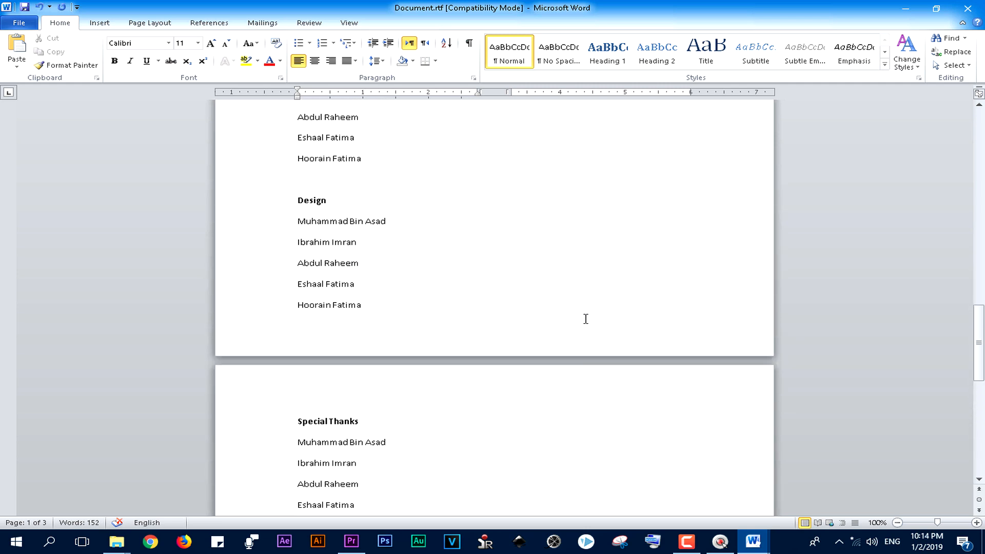
pyautogui.moveTo(978, 272); pyautogui.dragTo(976, 136)
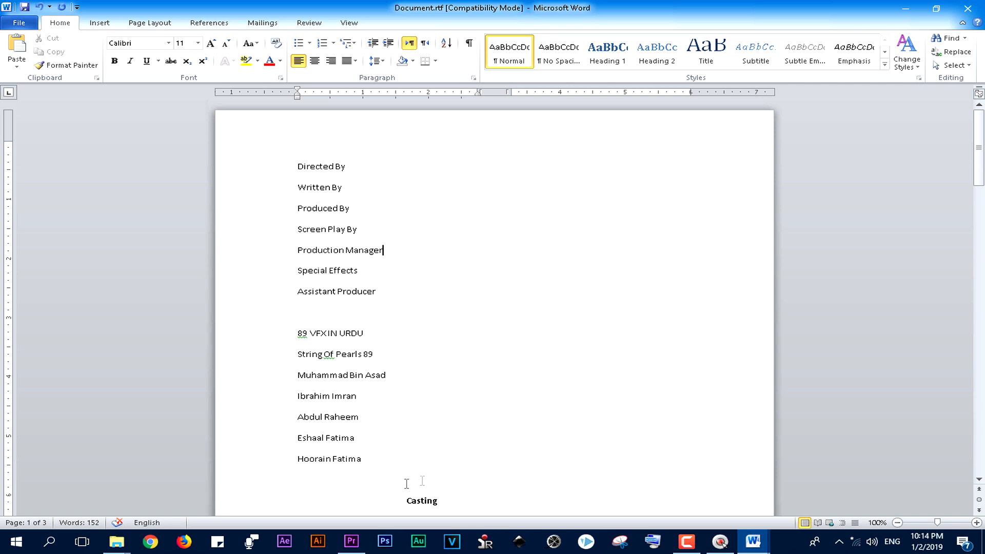
# Step: Switch to the Editing workspace in Adobe Premiere Pro and create a new legacy title named Rolling Credits
pyautogui.click(351, 541)
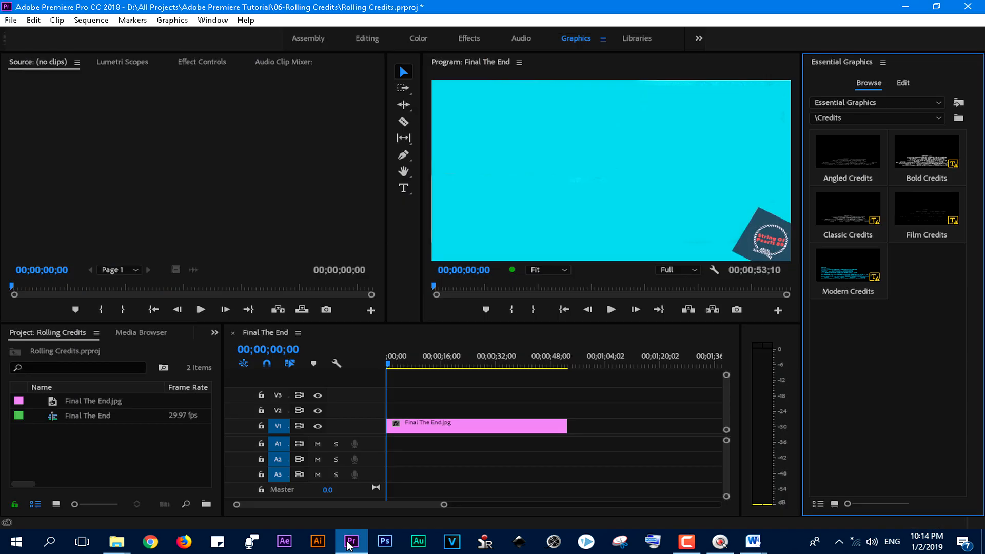
pyautogui.click(368, 41)
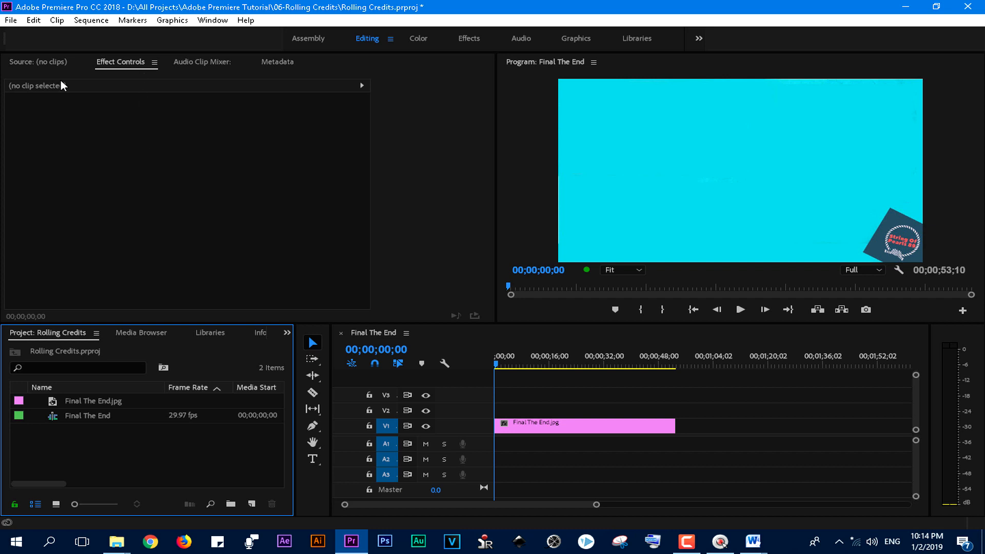
pyautogui.click(11, 20)
pyautogui.moveTo(64, 36)
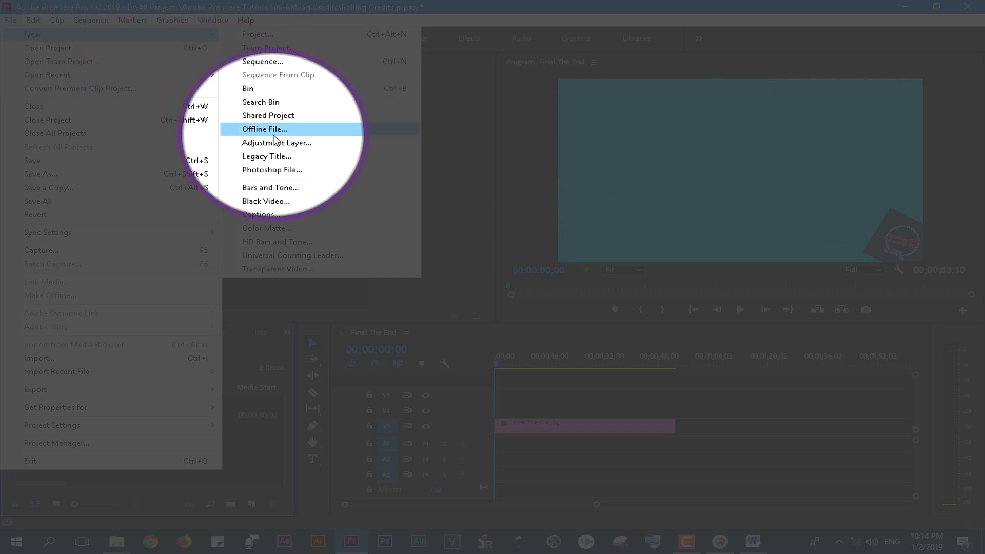
pyautogui.click(280, 157)
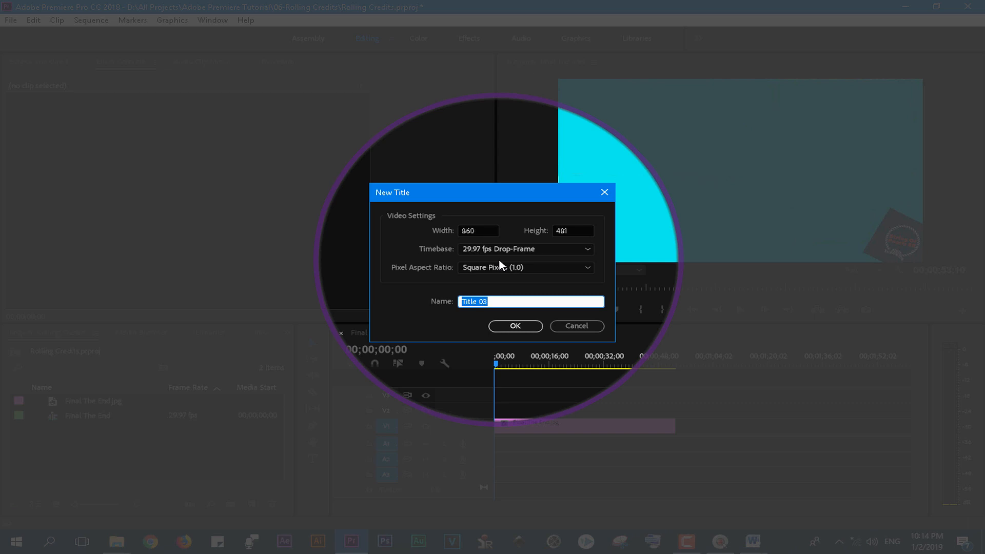
pyautogui.doubleClick(495, 300)
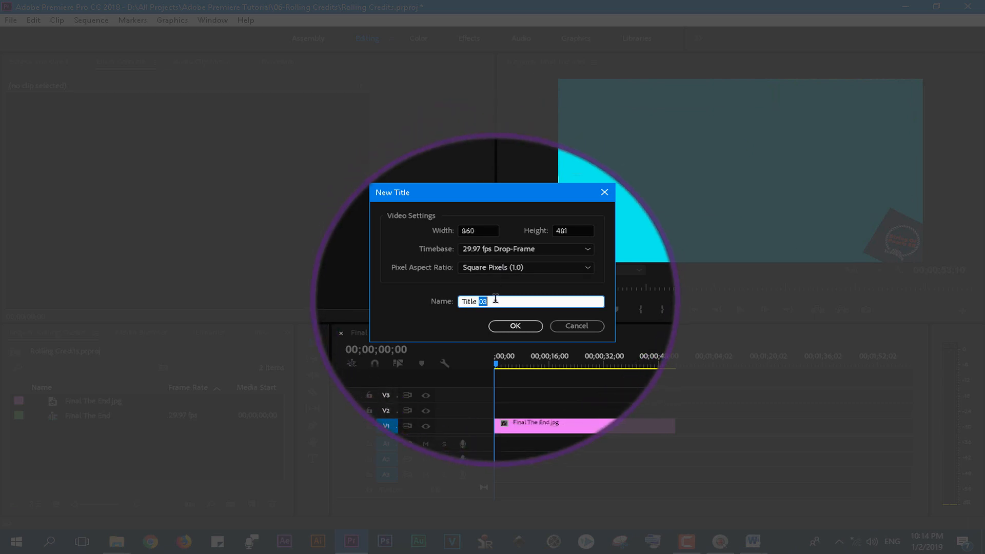
pyautogui.press('BackSpace')
pyautogui.press('BackSpace')
pyautogui.press('BackSpace')
pyautogui.press('BackSpace')
pyautogui.write('Rolling Credits')
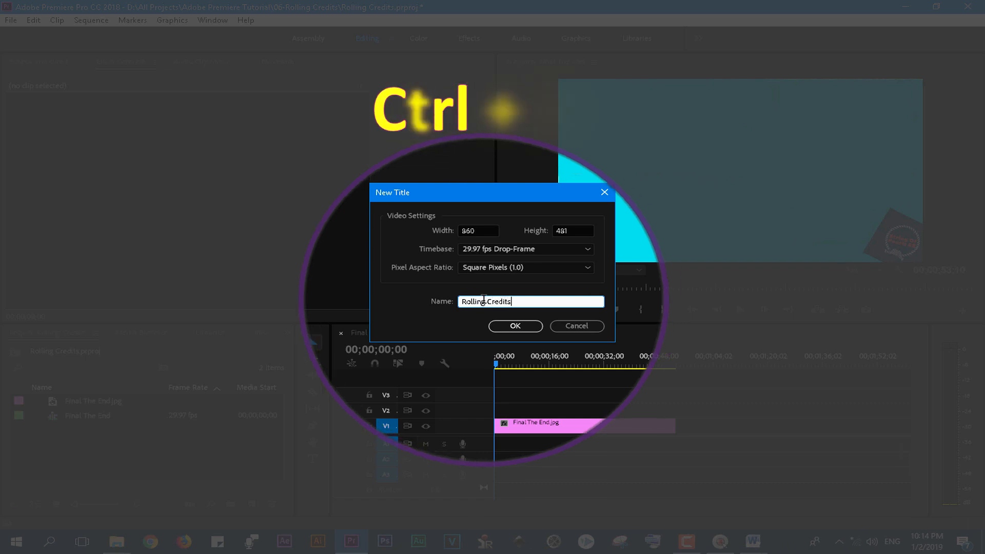
pyautogui.click(513, 328)
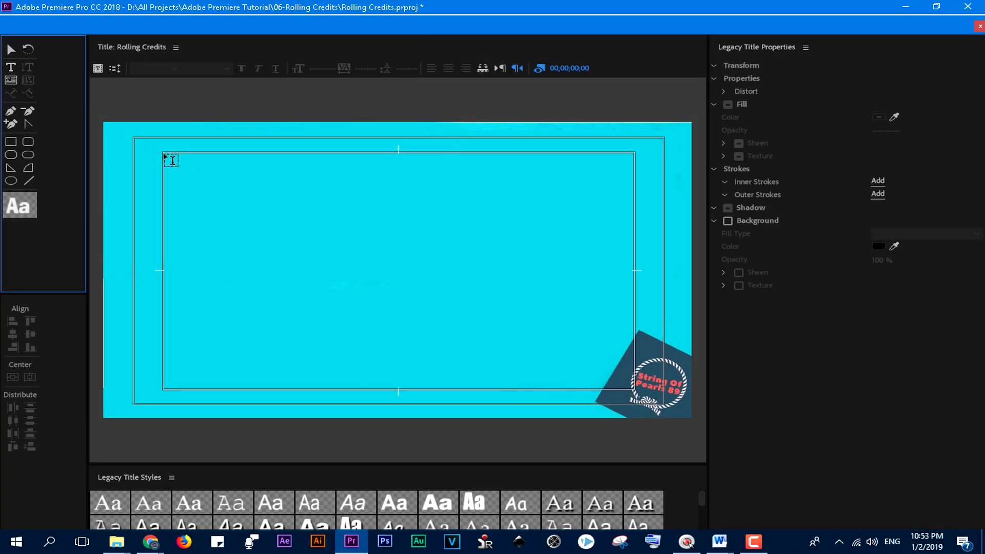
# Step: Draw an area text box about 340 by 383 over the title-safe area's left half and paste the role lines copied from Word
pyautogui.moveTo(164, 154); pyautogui.dragTo(293, 173)
pyautogui.moveTo(401, 175); pyautogui.dragTo(399, 386)
pyautogui.moveTo(298, 167); pyautogui.dragTo(376, 290)
pyautogui.hotkey('ctrl', 'c')
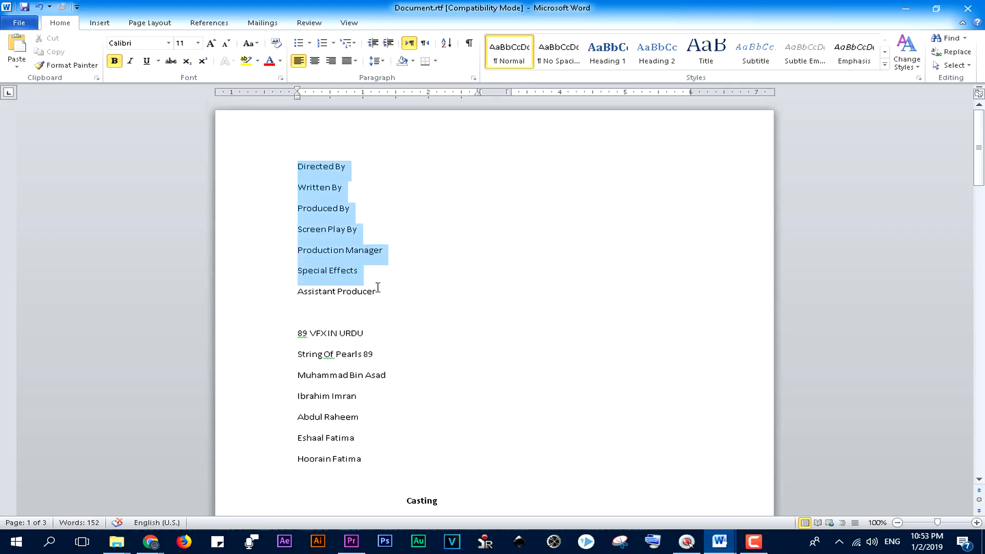
pyautogui.rightClick(332, 243)
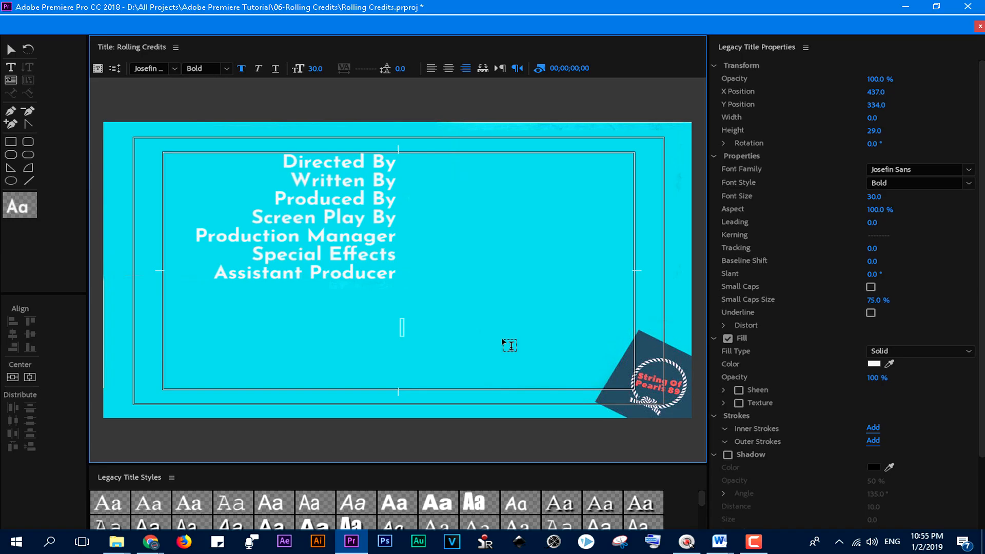
# Step: Set the role list's font family to Josefin Sans with the Bold style, and place the text cursor below the last role
pyautogui.click(395, 268)
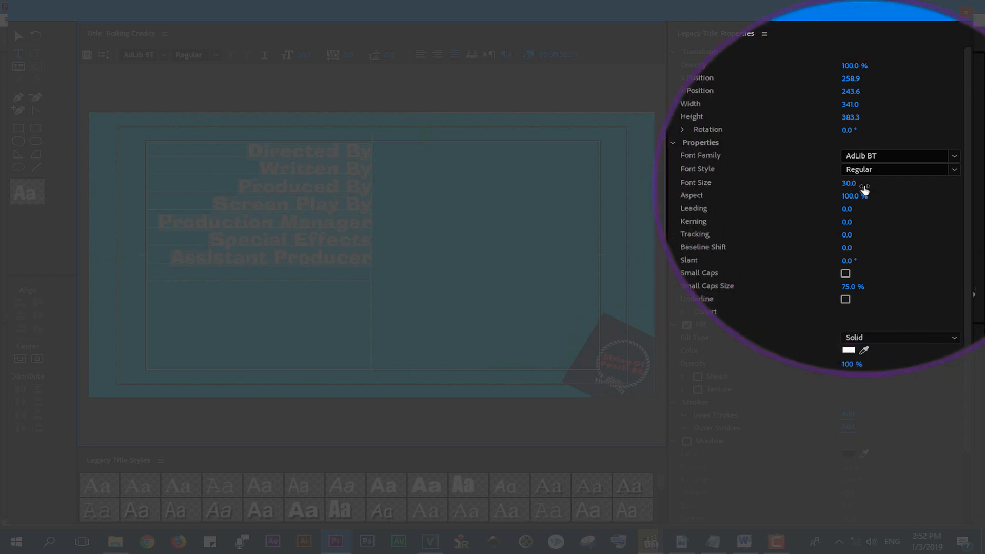
pyautogui.click(955, 157)
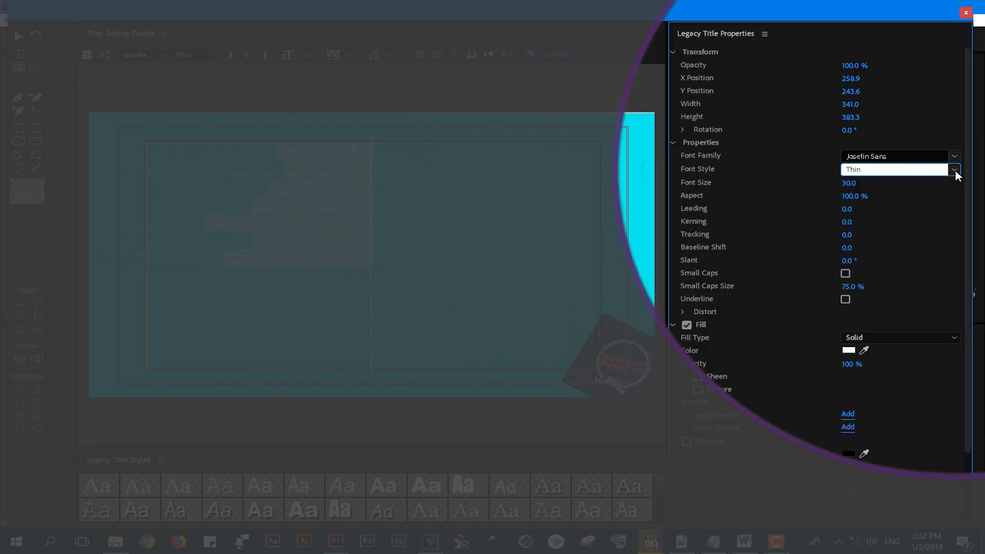
pyautogui.click(954, 169)
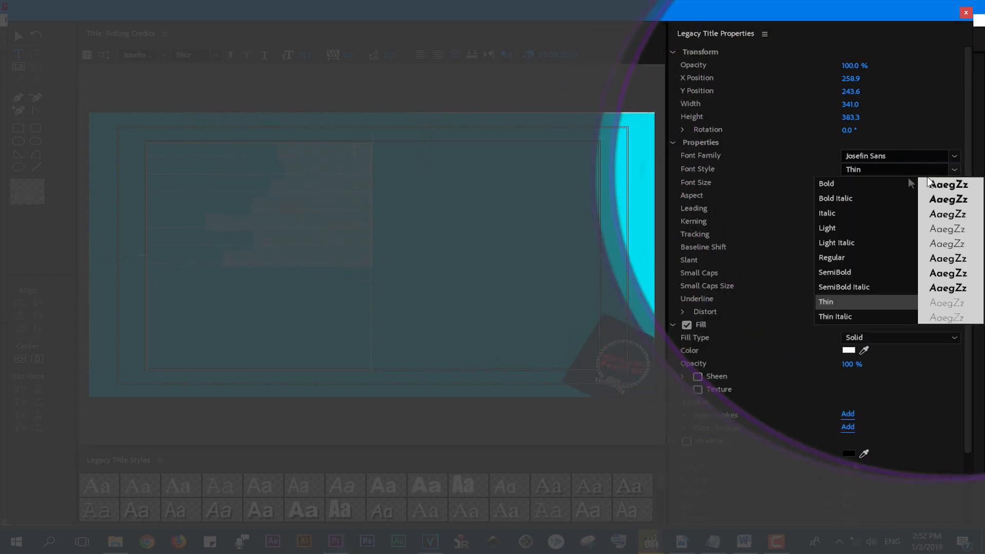
pyautogui.press('Escape')
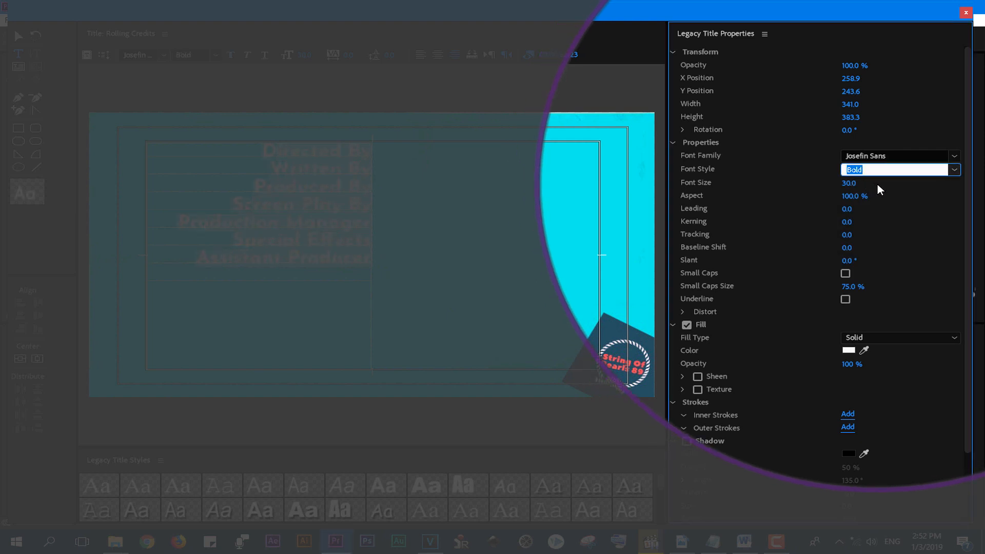
pyautogui.click(885, 141)
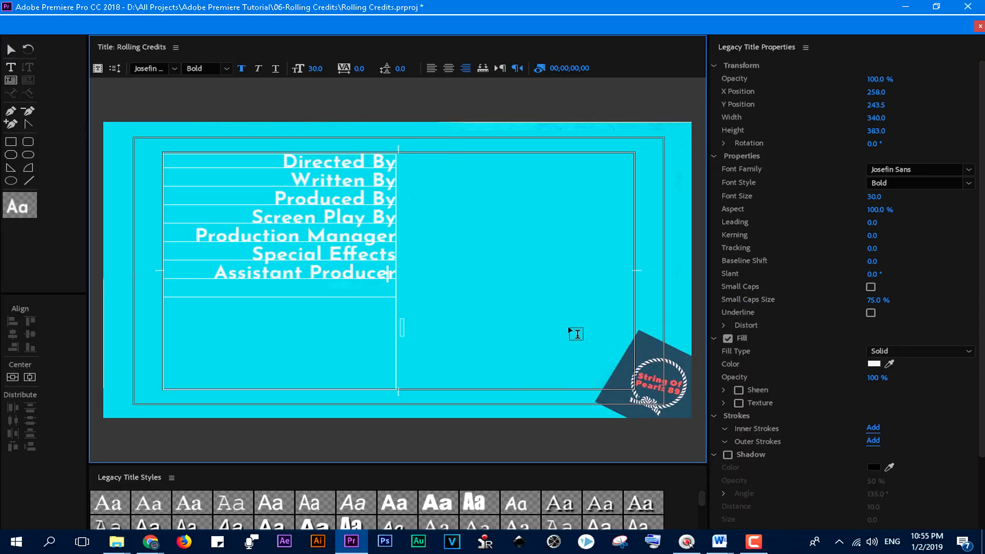
pyautogui.click(395, 287)
# Step: Revisit the role list in Word, then paste the copied roles into convertcase.net and convert them to UPPER CASE
pyautogui.moveTo(726, 541)
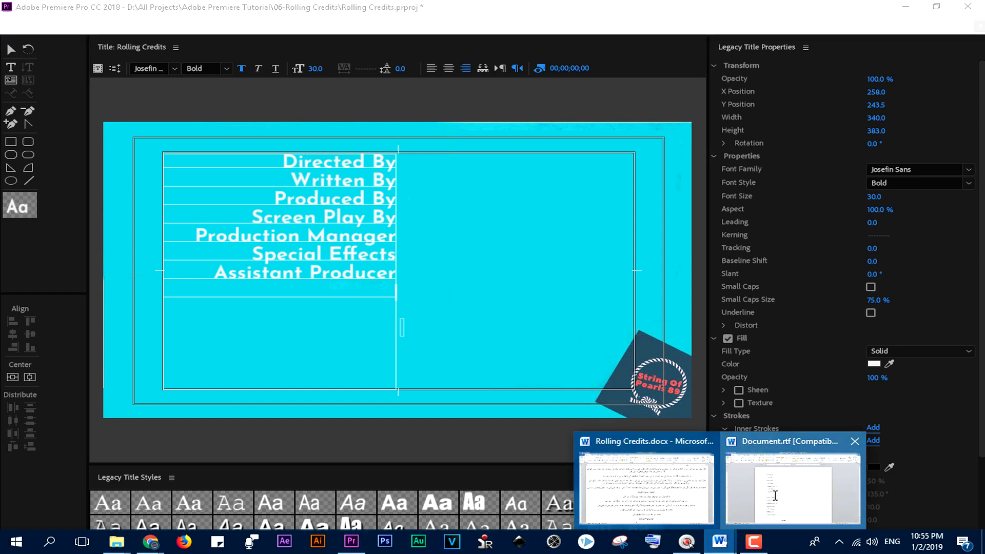
pyautogui.click(775, 495)
pyautogui.click(481, 284)
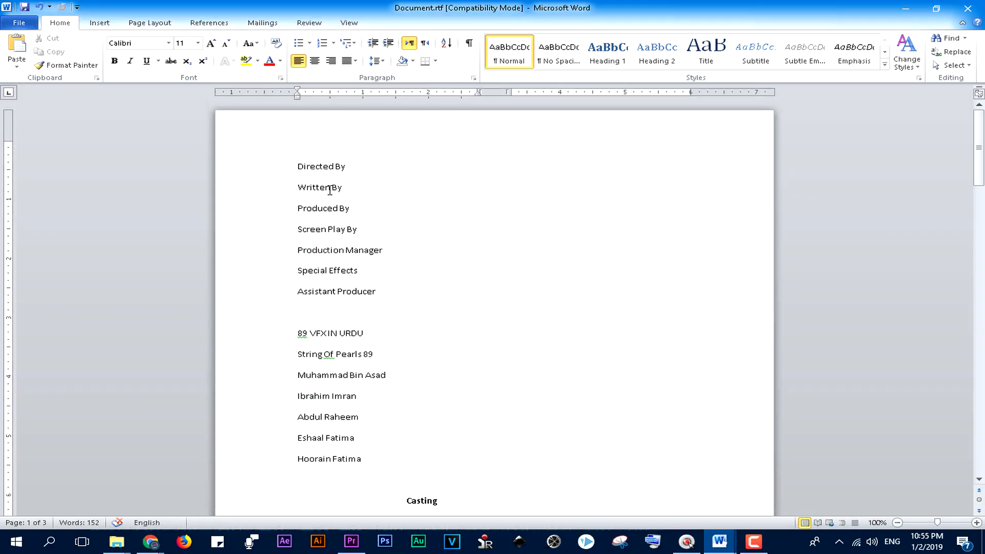
pyautogui.moveTo(297, 166); pyautogui.dragTo(345, 167)
pyautogui.click(346, 166)
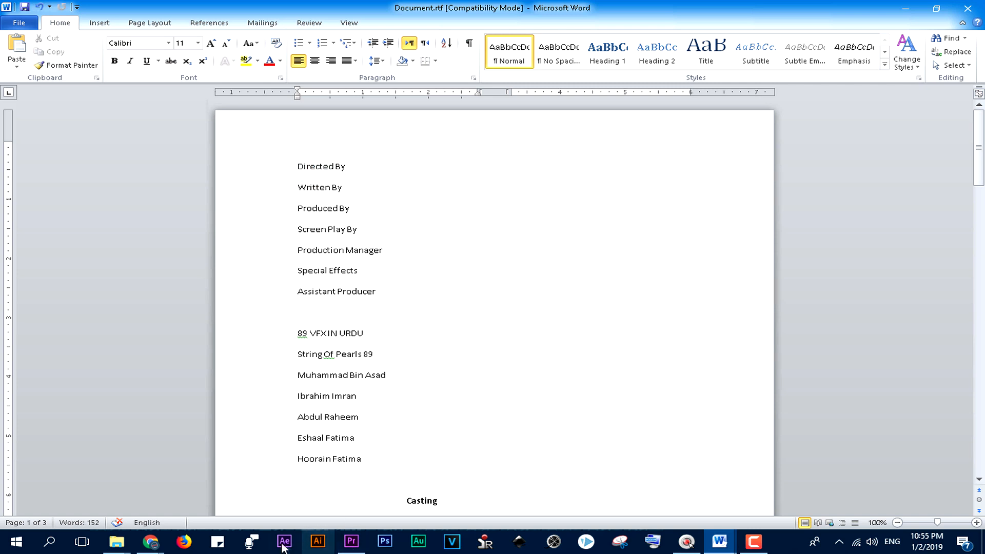
pyautogui.click(150, 541)
pyautogui.click(249, 474)
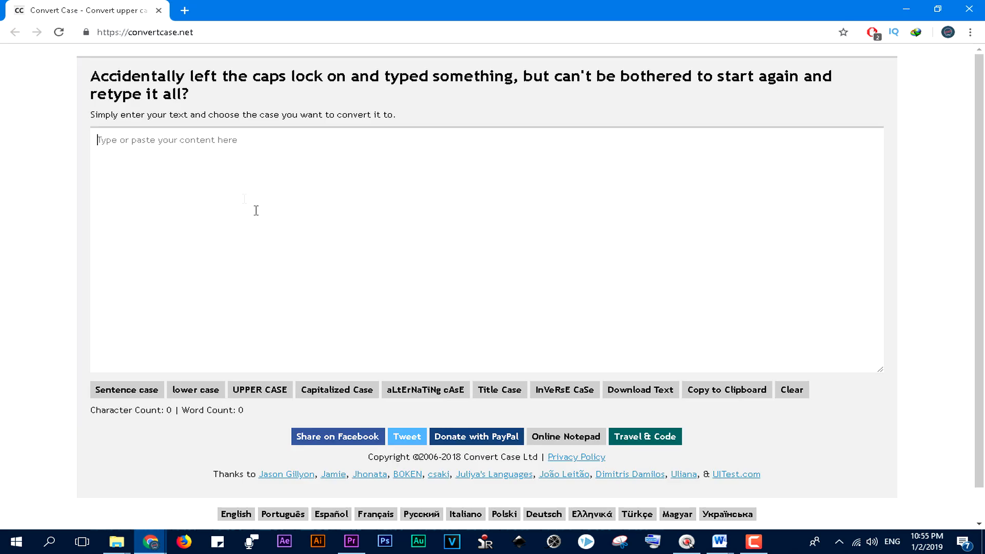
pyautogui.hotkey('ctrl', 'v')
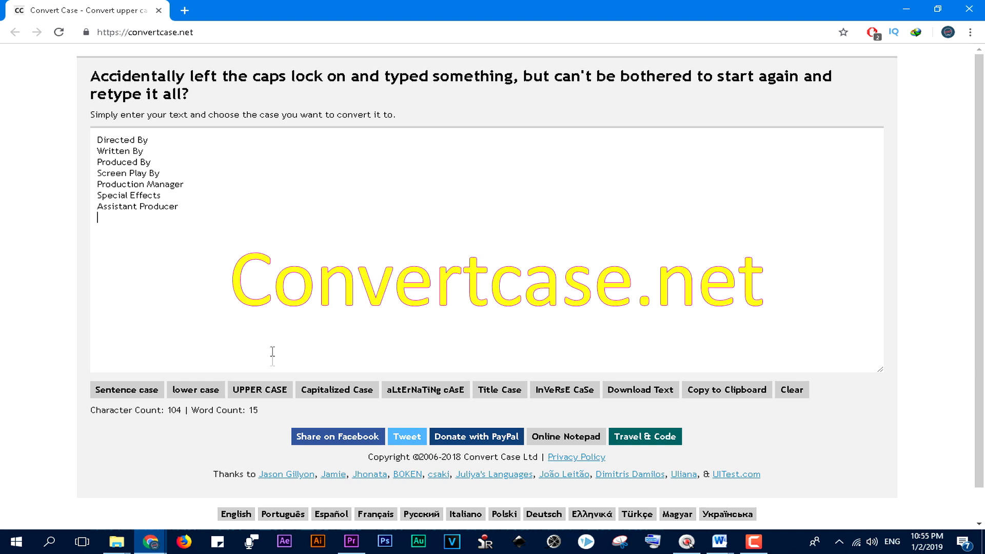
pyautogui.click(260, 393)
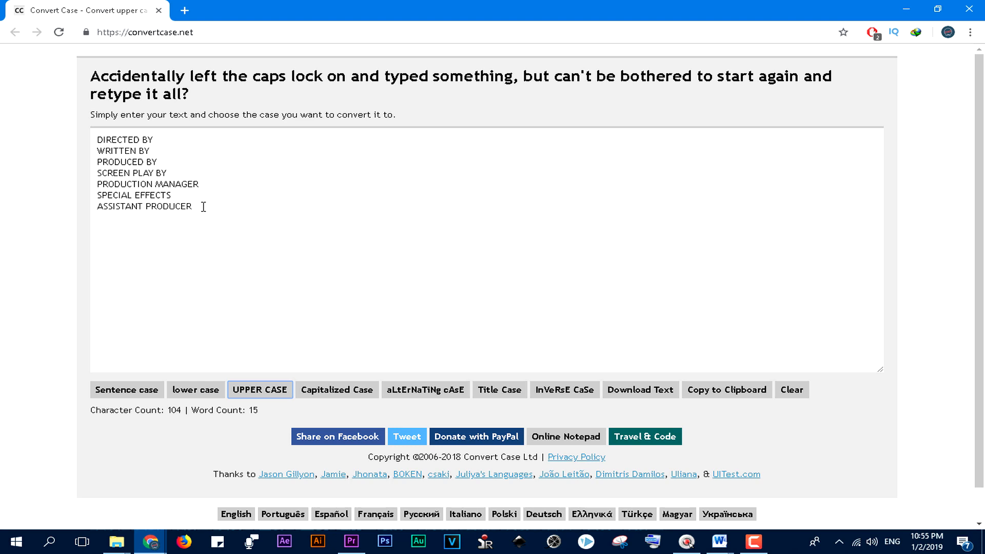
# Step: Copy the upper-case role list from convertcase.net and switch back to the Rolling Credits title in Premiere Pro
pyautogui.moveTo(203, 207); pyautogui.dragTo(92, 140)
pyautogui.rightClick(105, 150)
pyautogui.click(134, 173)
pyautogui.click(351, 541)
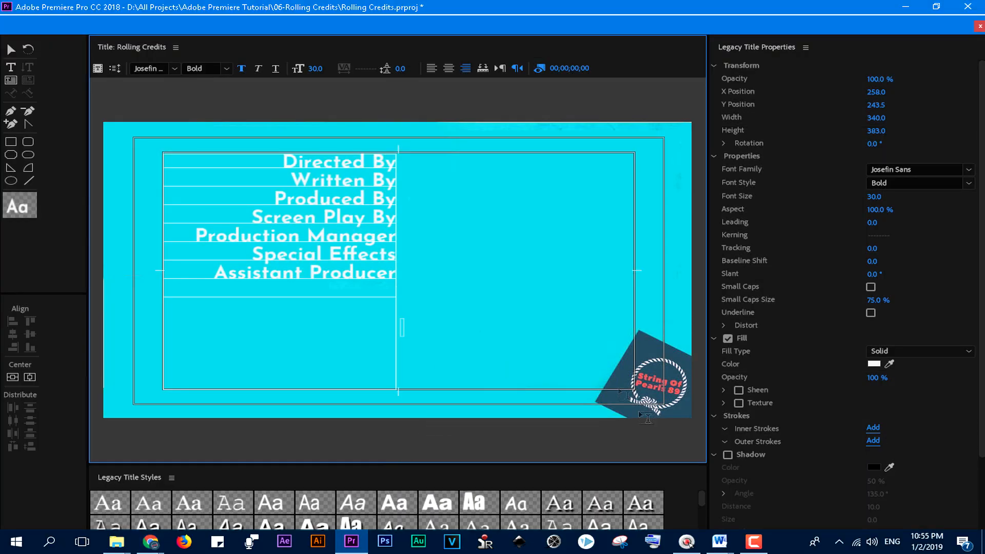
# Step: Switch to Word and apply the All caps font effect to the lines from Directed By to Assistant Producer
pyautogui.moveTo(720, 541)
pyautogui.click(749, 488)
pyautogui.moveTo(296, 167); pyautogui.dragTo(406, 287)
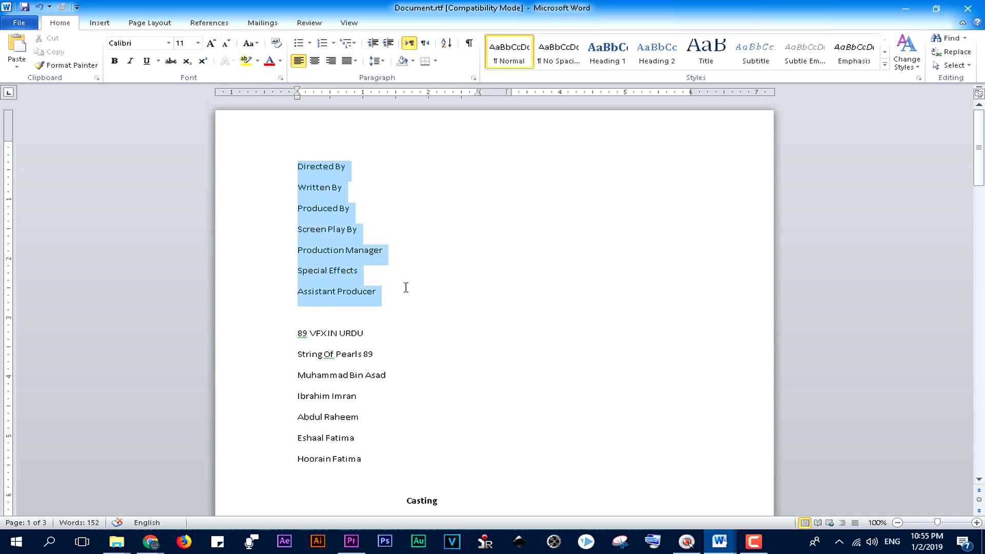
pyautogui.hotkey('ctrl', 'd')
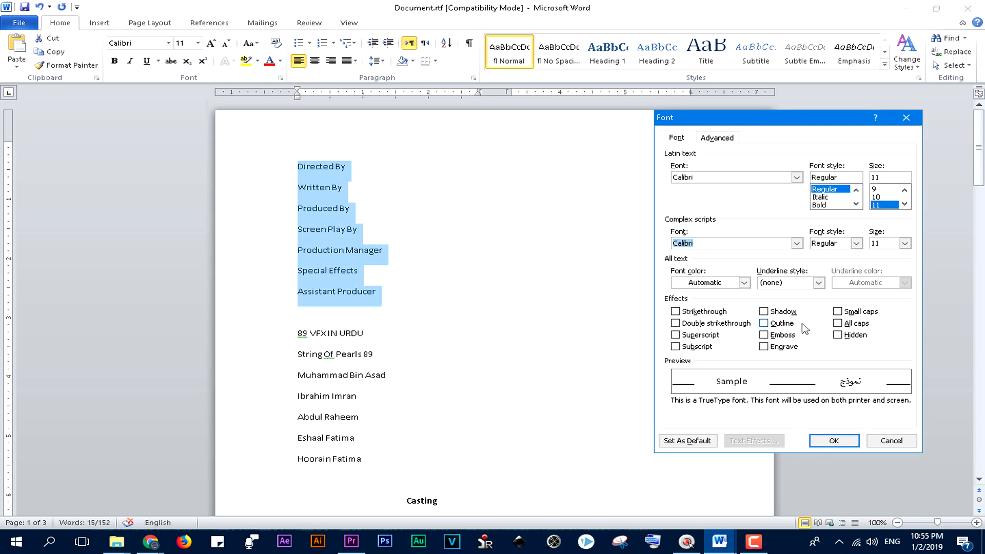
pyautogui.click(838, 324)
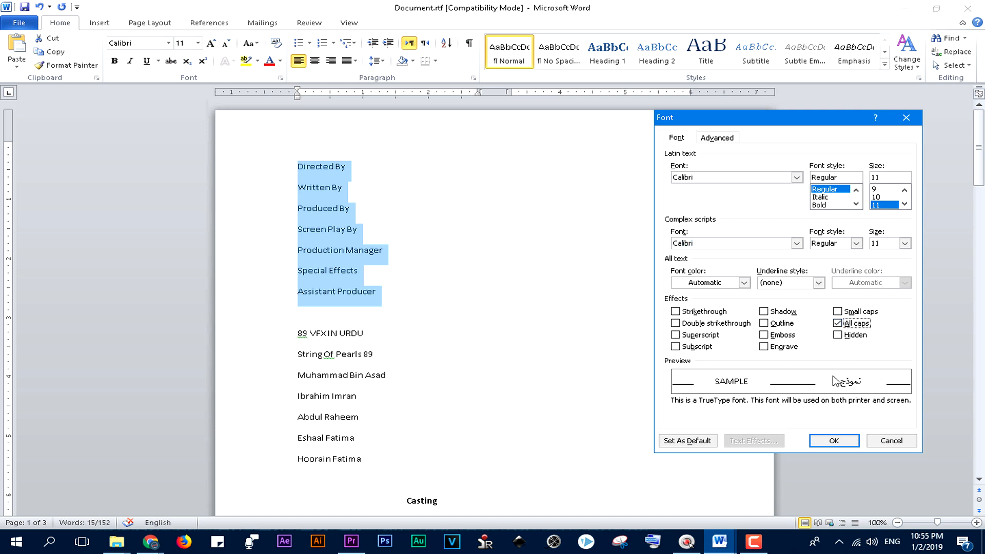
pyautogui.click(834, 441)
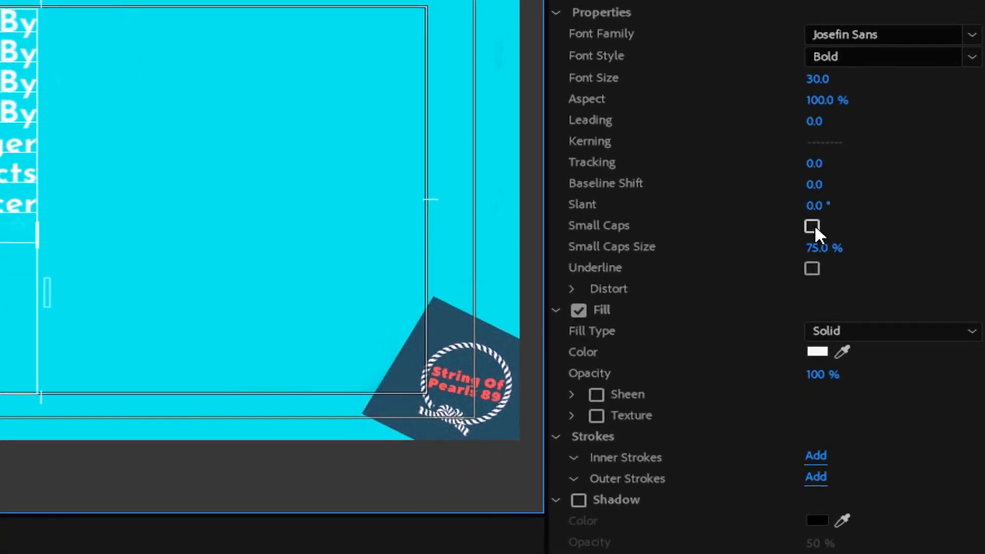
# Step: Enable Small Caps for the role list in the Premiere Pro title and set the Small Caps Size to 100%
pyautogui.click(811, 284)
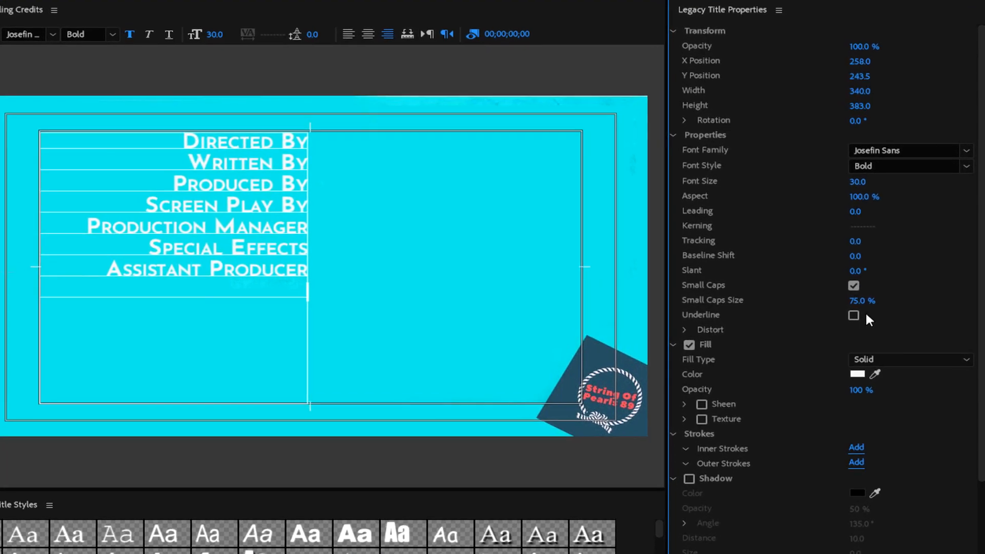
pyautogui.click(850, 301)
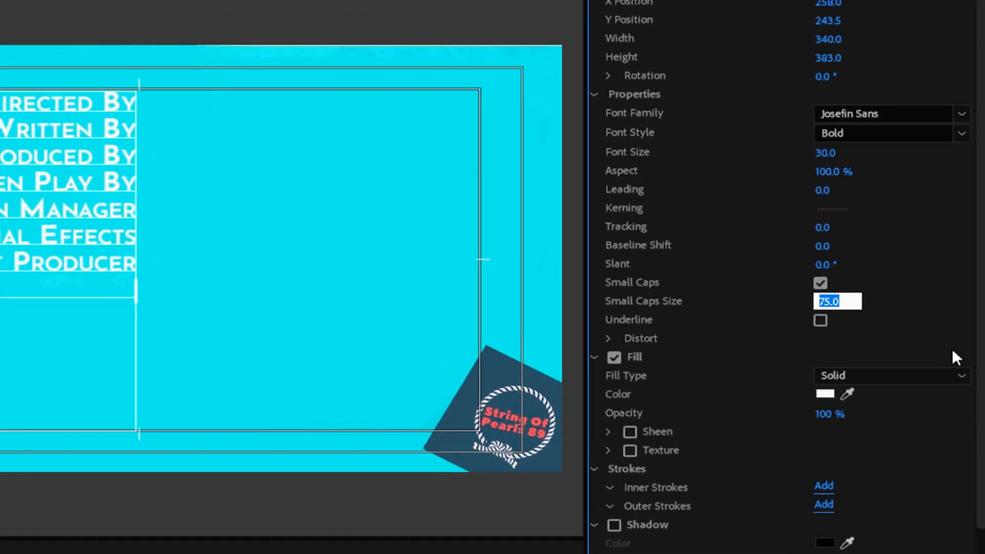
pyautogui.write('100')
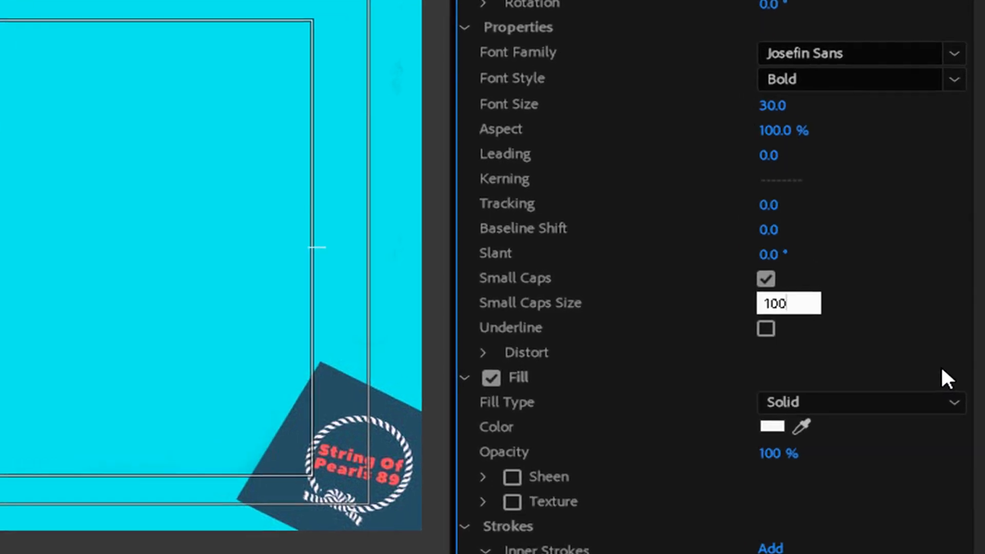
pyautogui.press('Return')
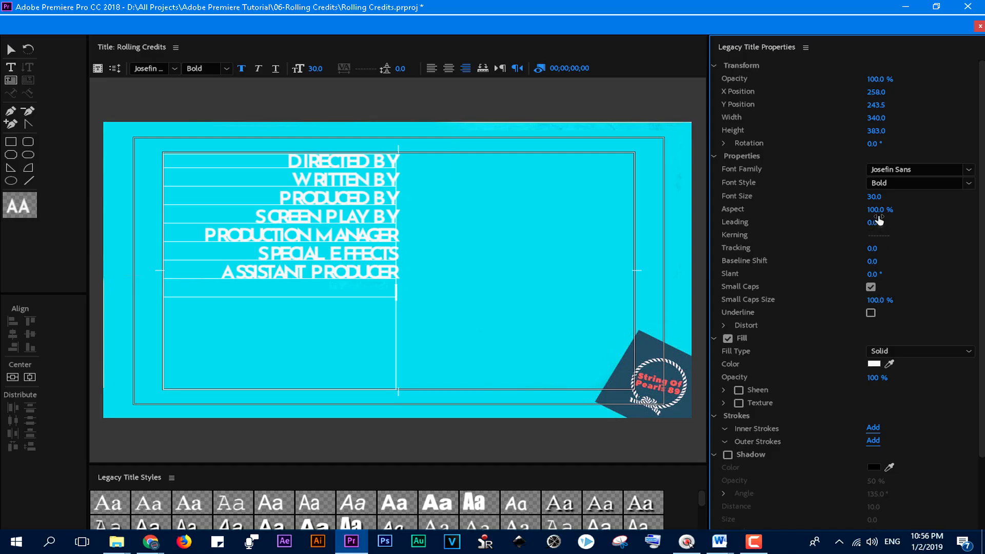
# Step: Set the role list's font size to 25
pyautogui.click(874, 197)
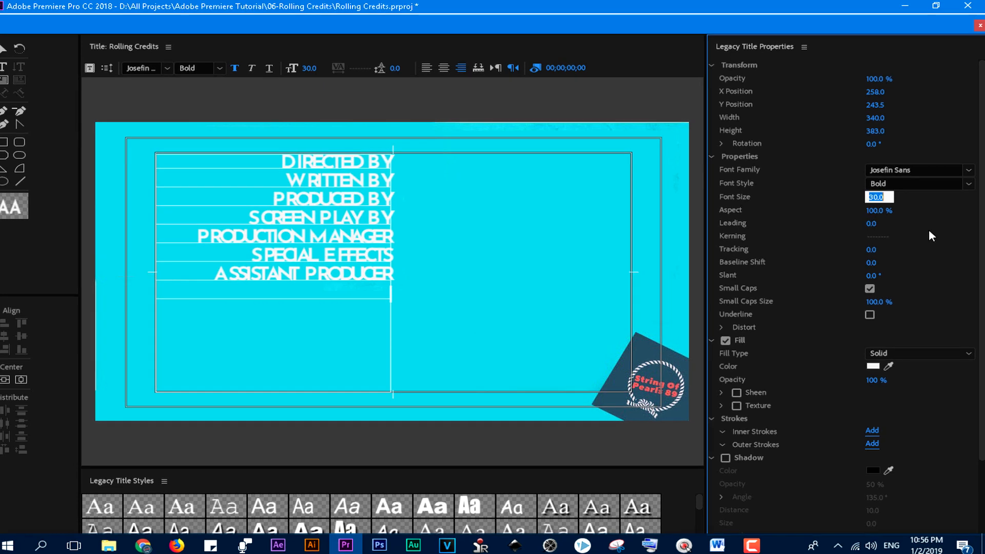
pyautogui.write('25')
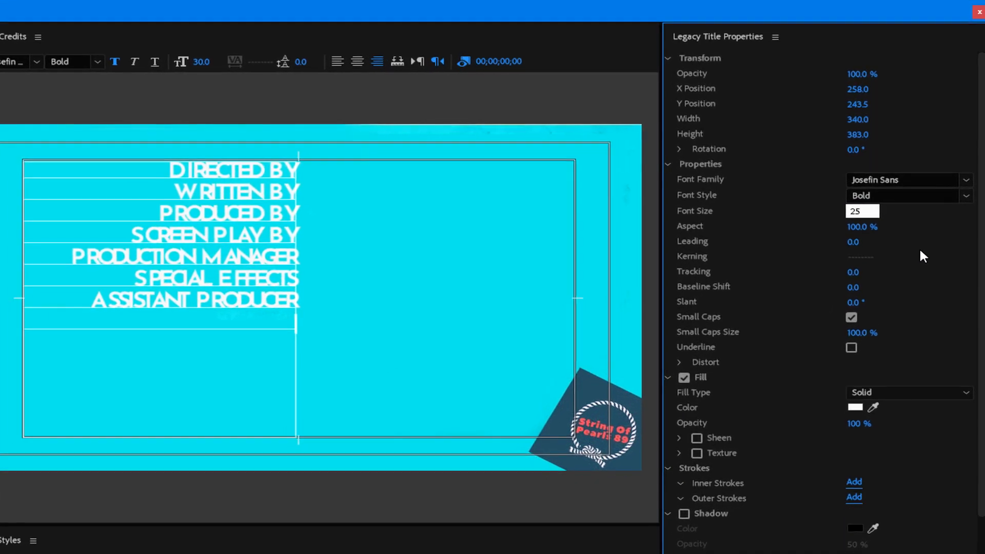
pyautogui.press('Return')
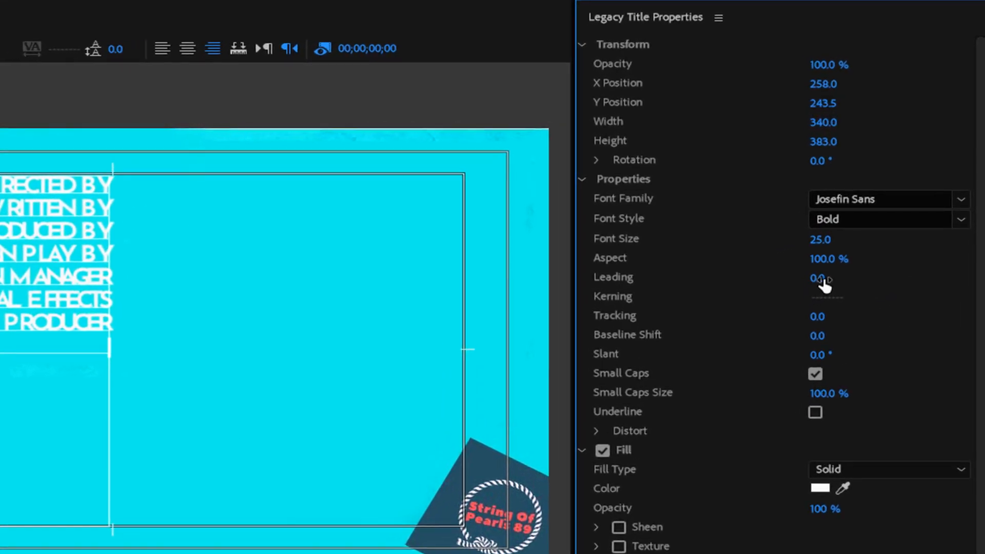
# Step: Set the role list's leading to 10
pyautogui.click(821, 280)
pyautogui.write('10')
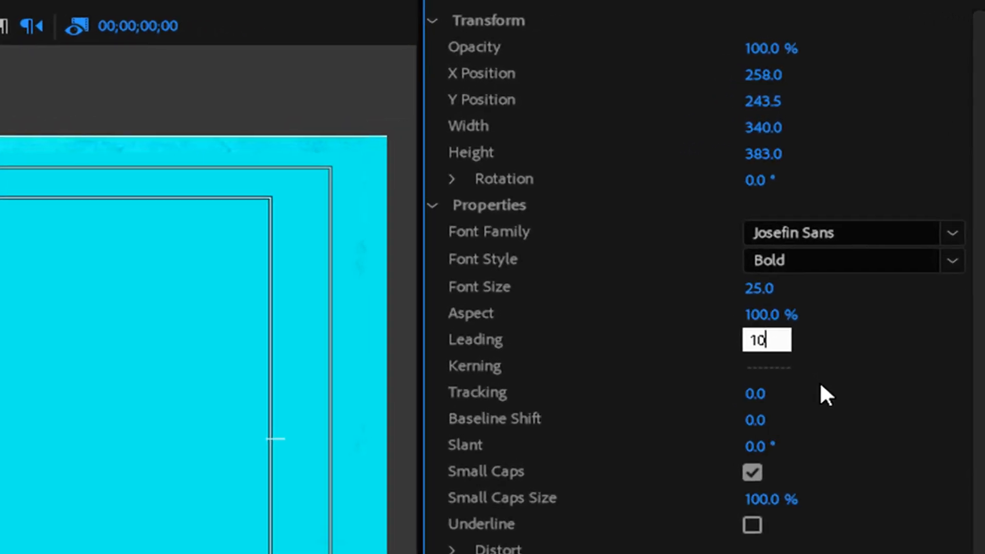
pyautogui.press('Return')
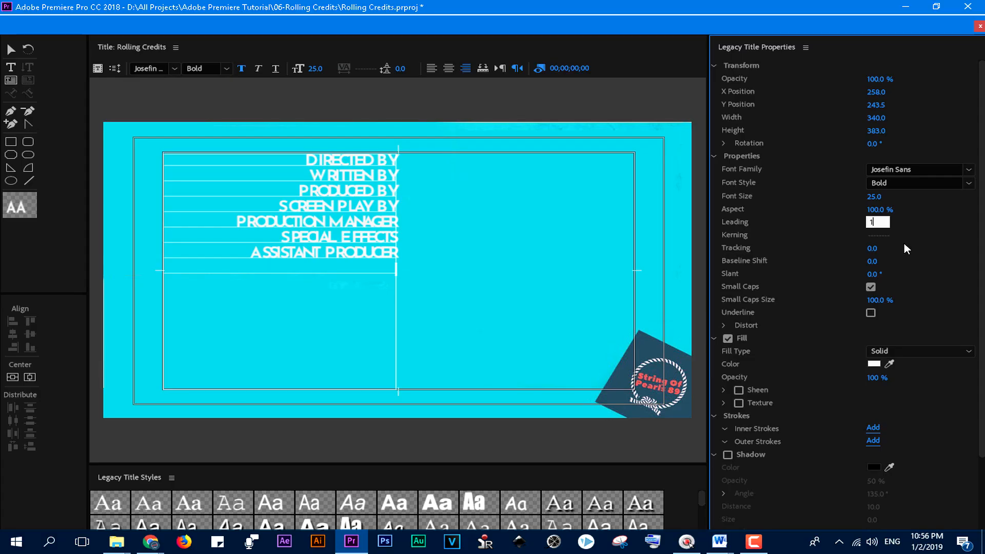
pyautogui.write('0')
pyautogui.press('Return')
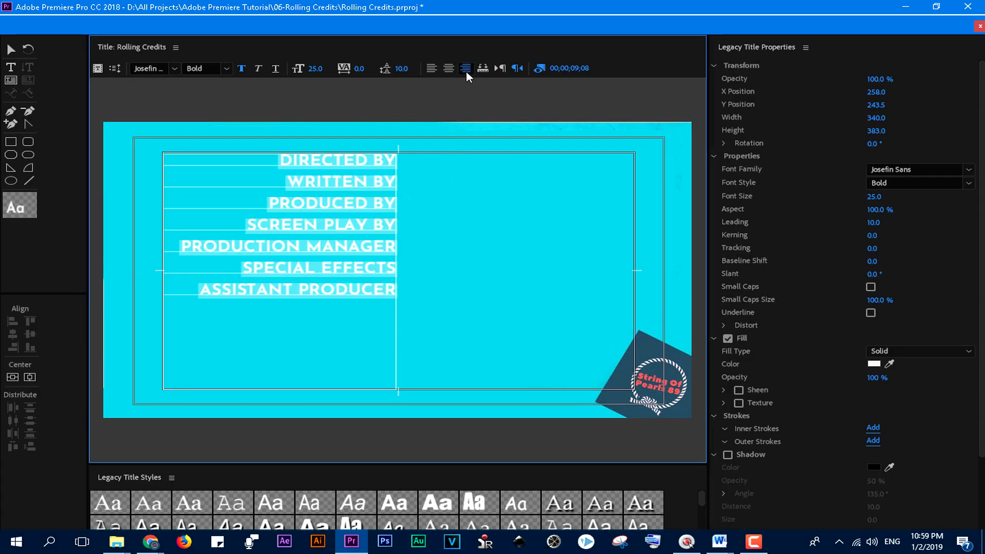
# Step: Switch to Word and copy the first column of the Casting list, down to Zoo Keeper
pyautogui.moveTo(297, 188); pyautogui.dragTo(375, 313)
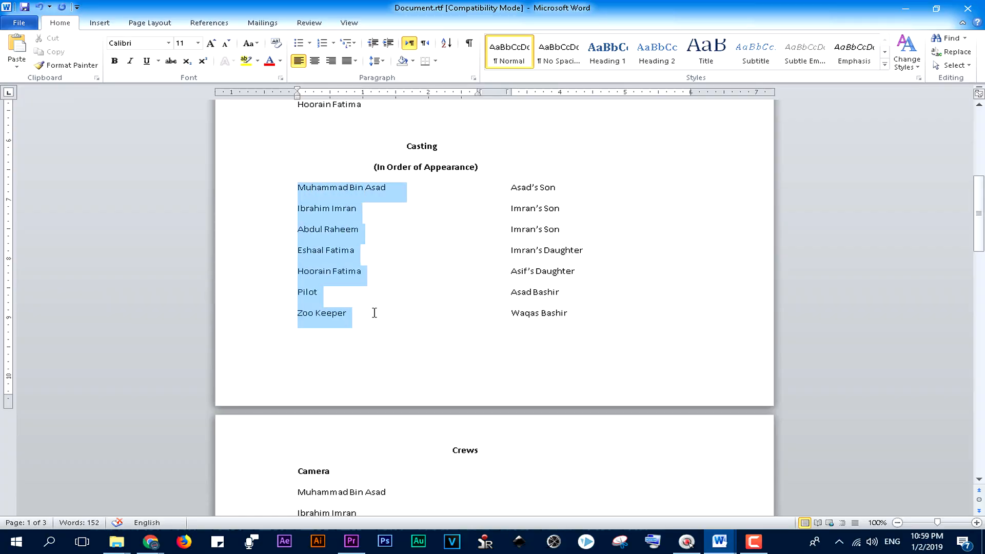
pyautogui.rightClick(323, 275)
pyautogui.click(354, 295)
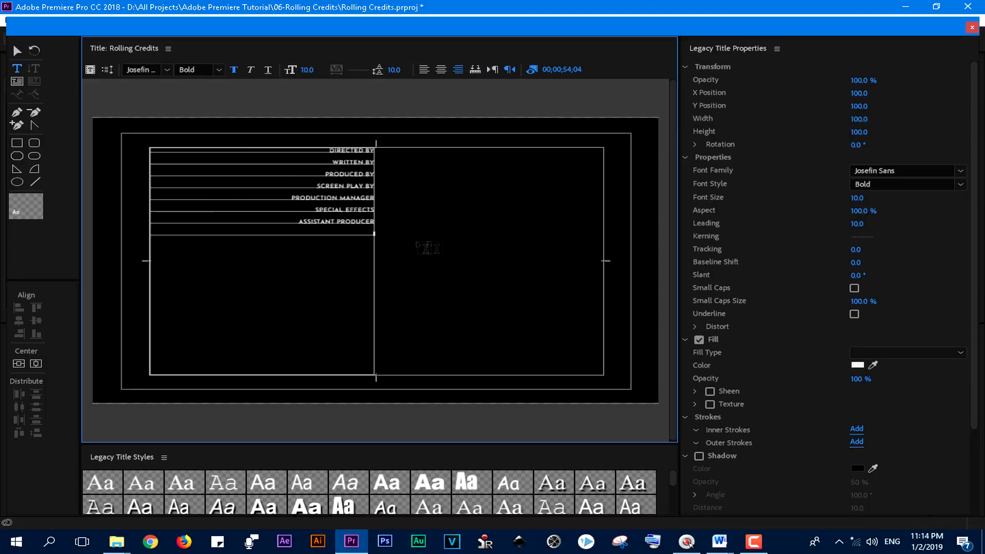
# Step: In the Premiere Pro title, add blank lines below Assistant Producer and paste the copied first Casting column there
pyautogui.press('Return')
pyautogui.press('Return')
pyautogui.press('Return')
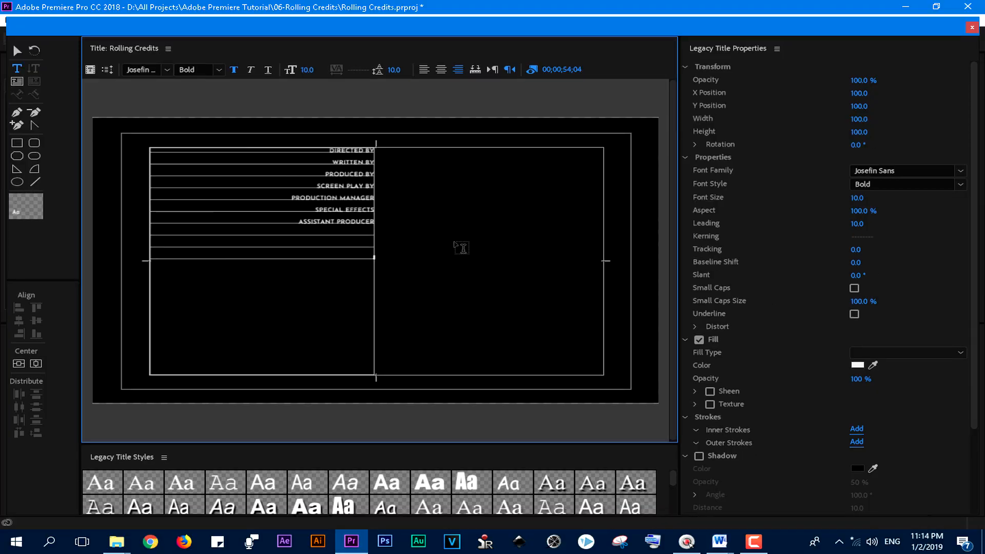
pyautogui.press('Return')
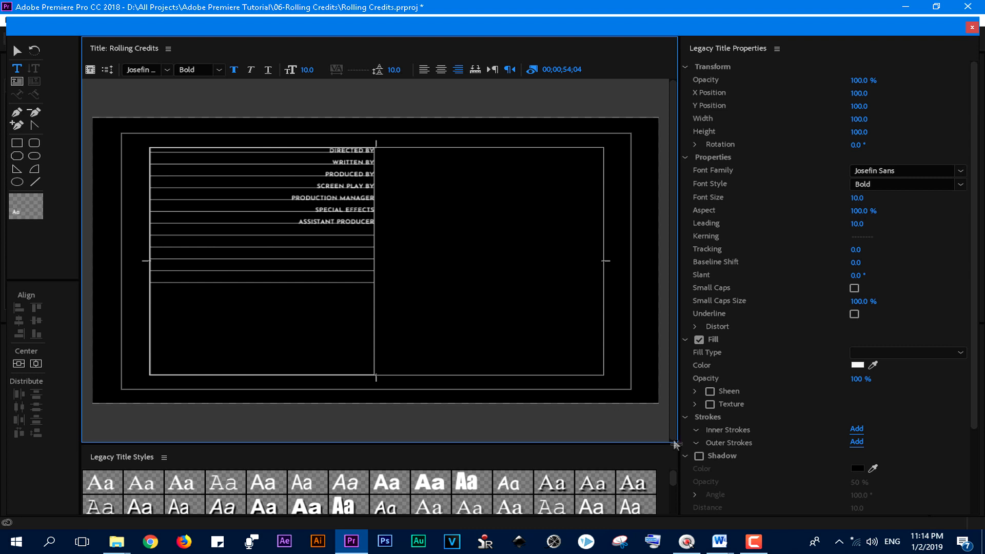
pyautogui.hotkey('ctrl', 'v')
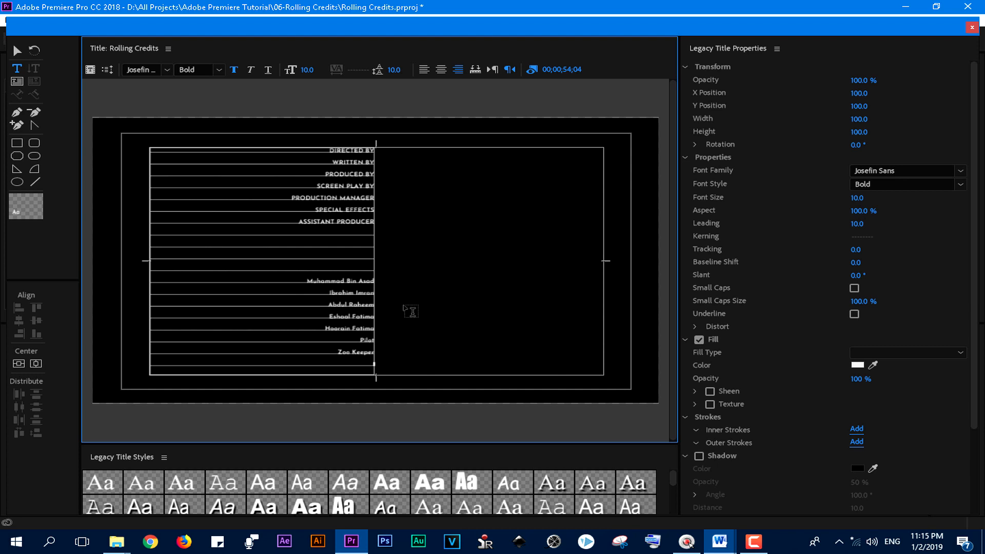
pyautogui.press('Escape')
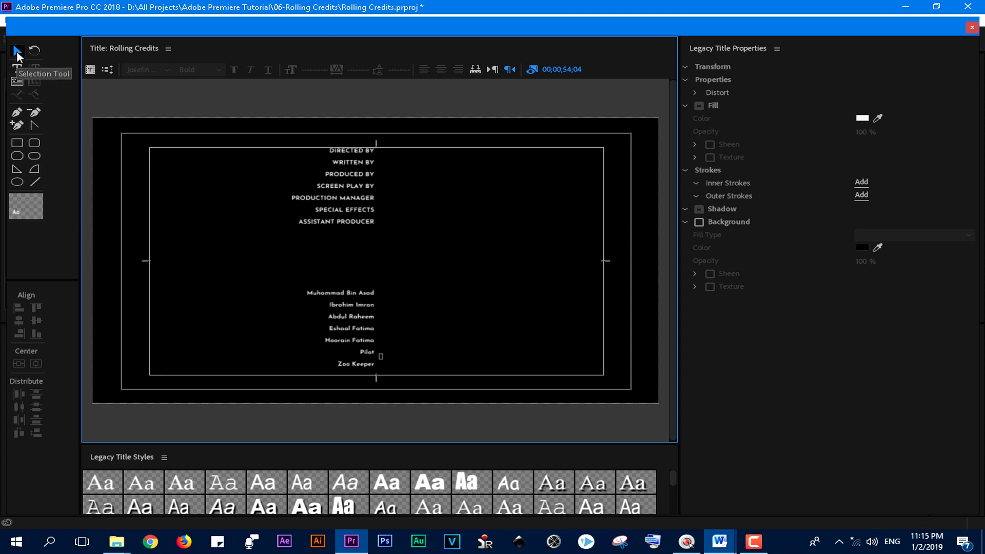
pyautogui.click(362, 169)
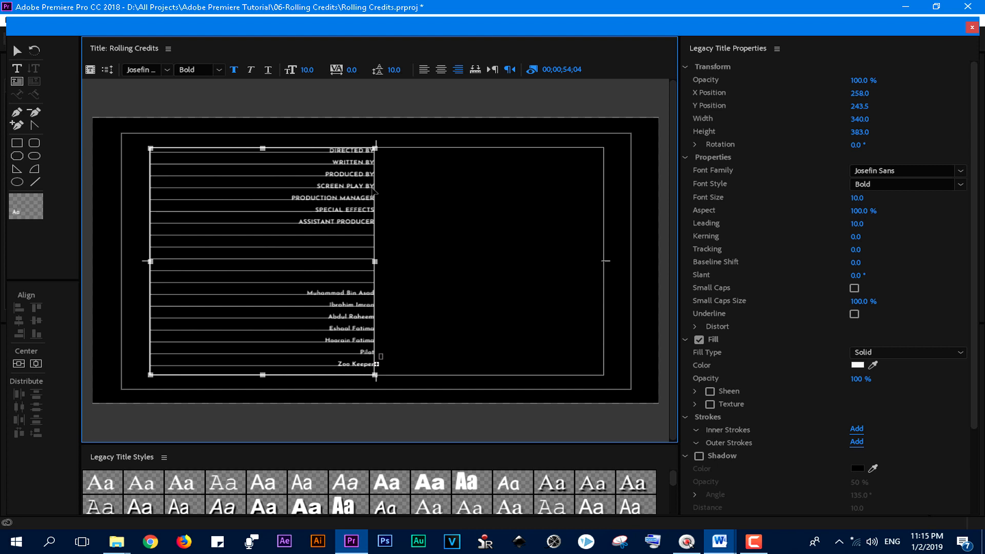
pyautogui.press('Right')
pyautogui.moveTo(376, 191); pyautogui.dragTo(380, 191)
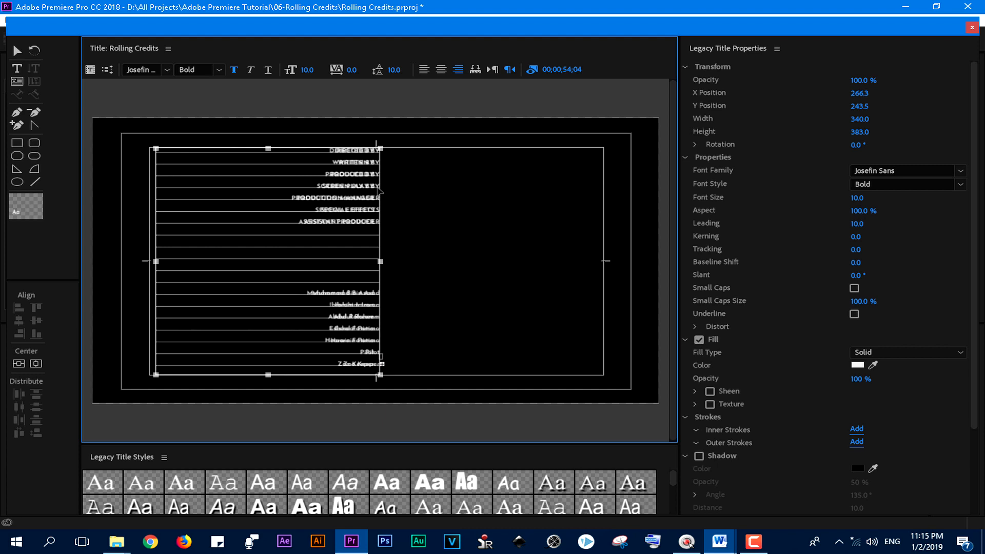
pyautogui.moveTo(380, 191); pyautogui.dragTo(468, 191)
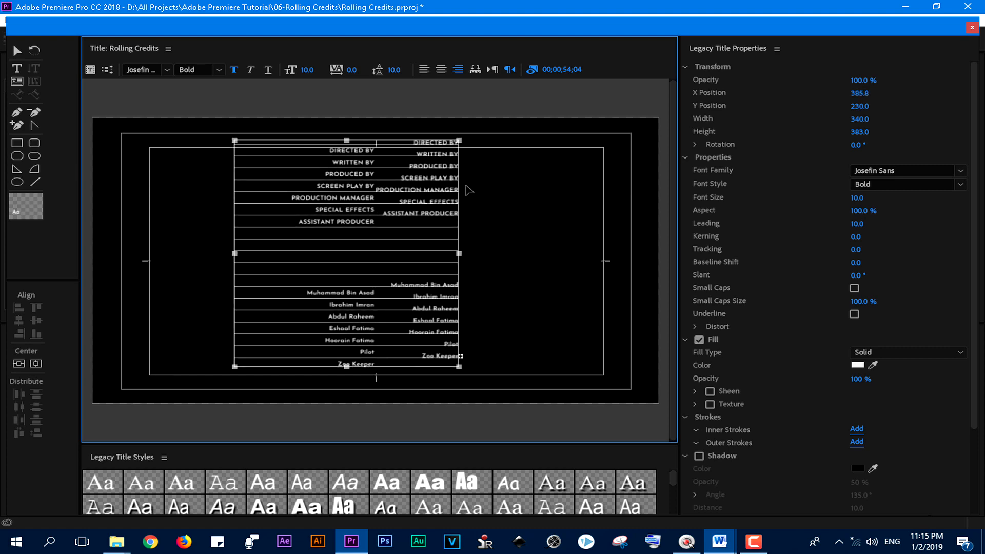
pyautogui.press('Delete')
# Step: Duplicate the credits text block beside the original at X position 606 and left-align the copy's text
pyautogui.click(371, 201)
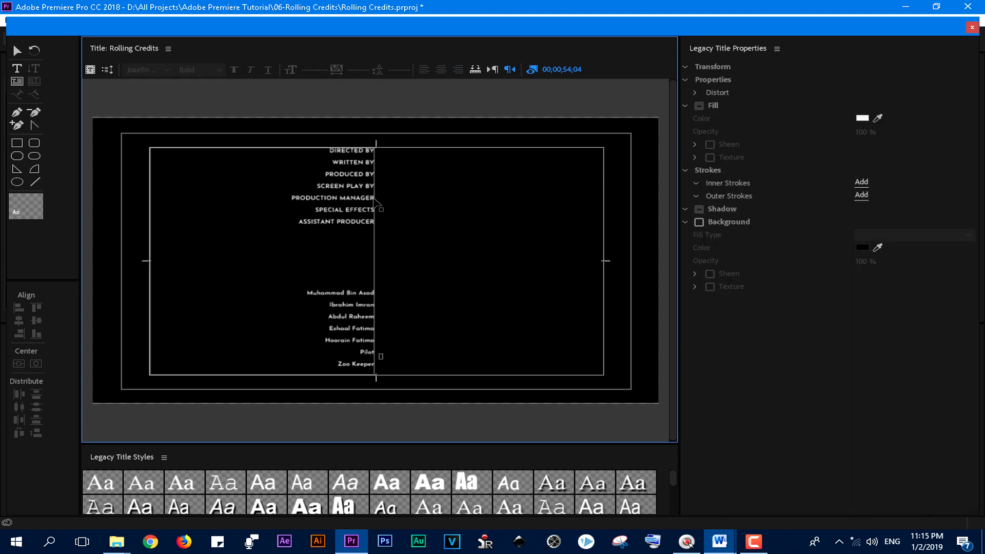
pyautogui.moveTo(369, 201); pyautogui.dragTo(595, 204)
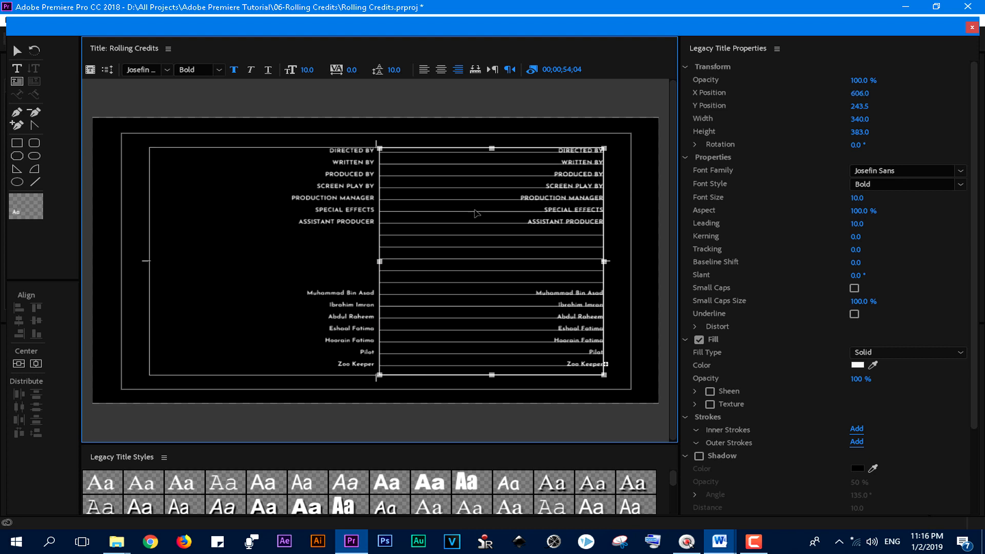
pyautogui.click(424, 72)
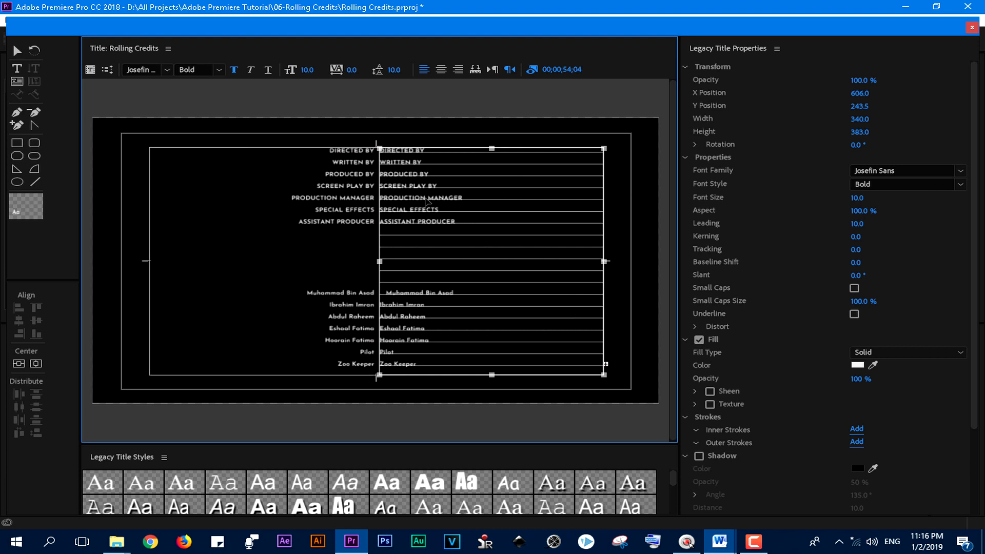
# Step: Widen the gap between the columns by nudging the copy to X position 610 and the original to X position 254
pyautogui.press('Right')
pyautogui.press('Right')
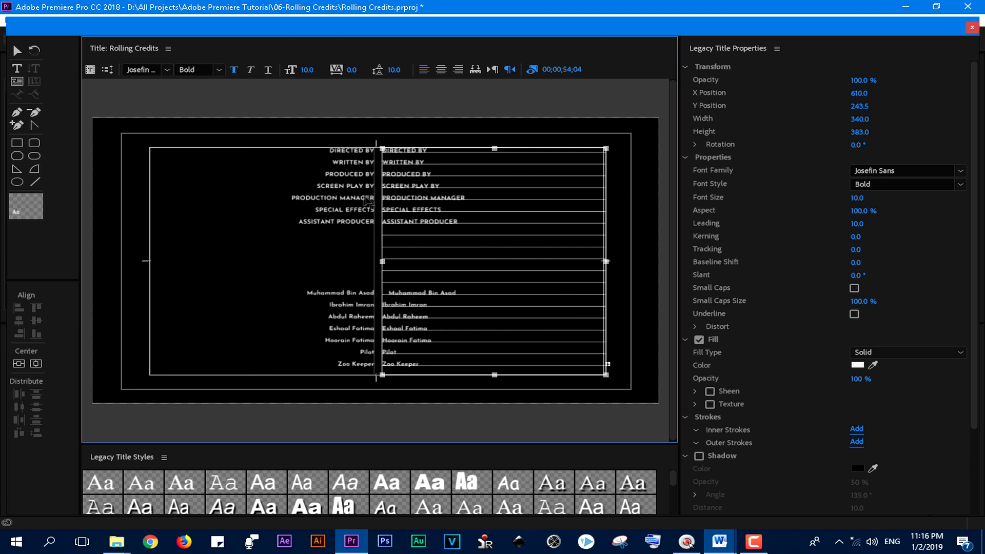
pyautogui.click(352, 200)
pyautogui.press('Left')
pyautogui.press('Left')
pyautogui.press('Left')
pyautogui.press('Left')
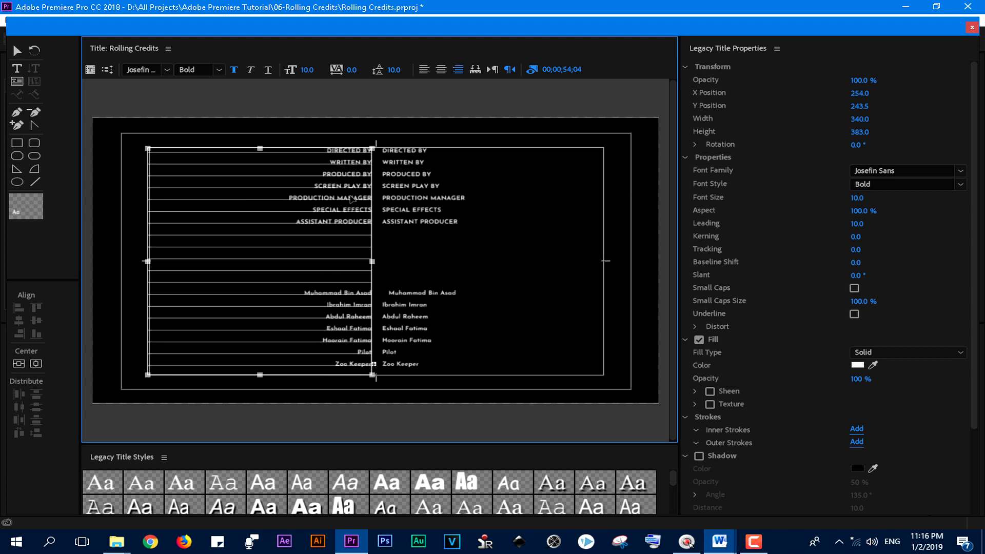
pyautogui.click(328, 133)
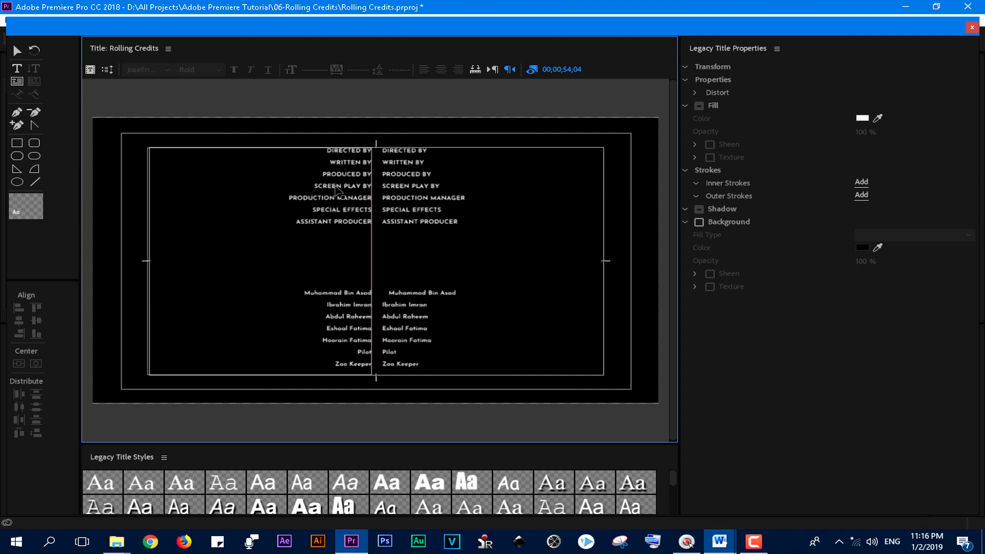
# Step: Select both text columns together and center them horizontally in the title frame
pyautogui.click(337, 191)
pyautogui.keyDown('shift'); pyautogui.click(404, 189); pyautogui.keyUp('shift')
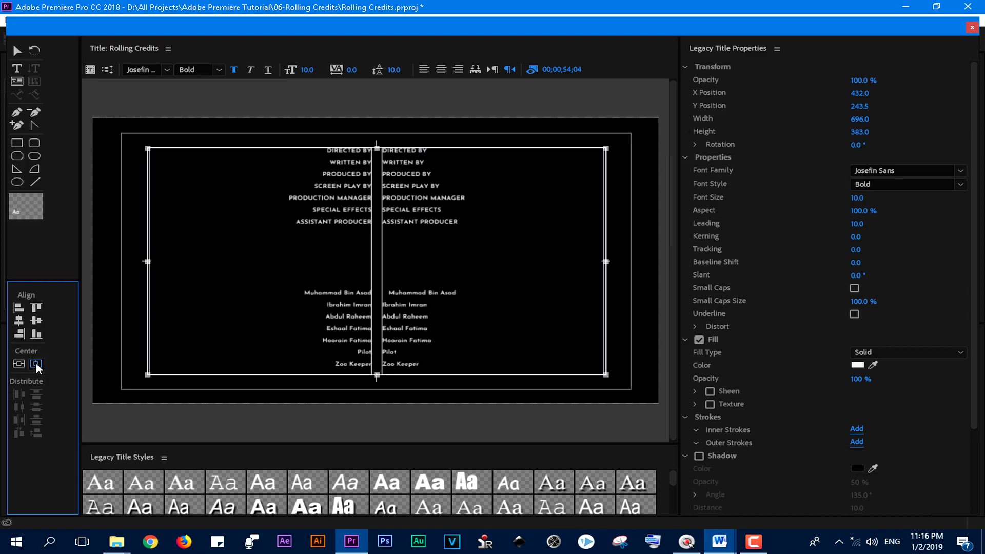
pyautogui.click(170, 313)
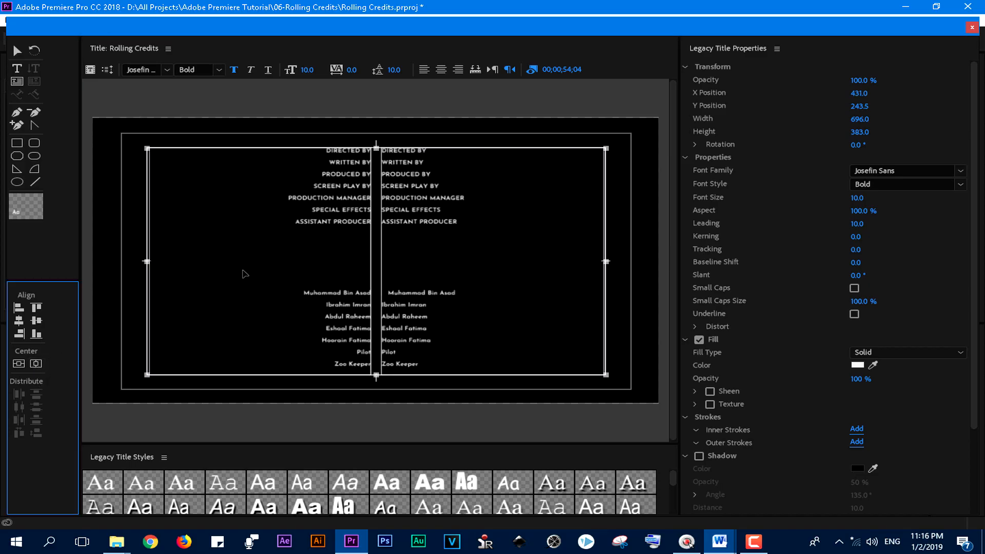
pyautogui.click(359, 131)
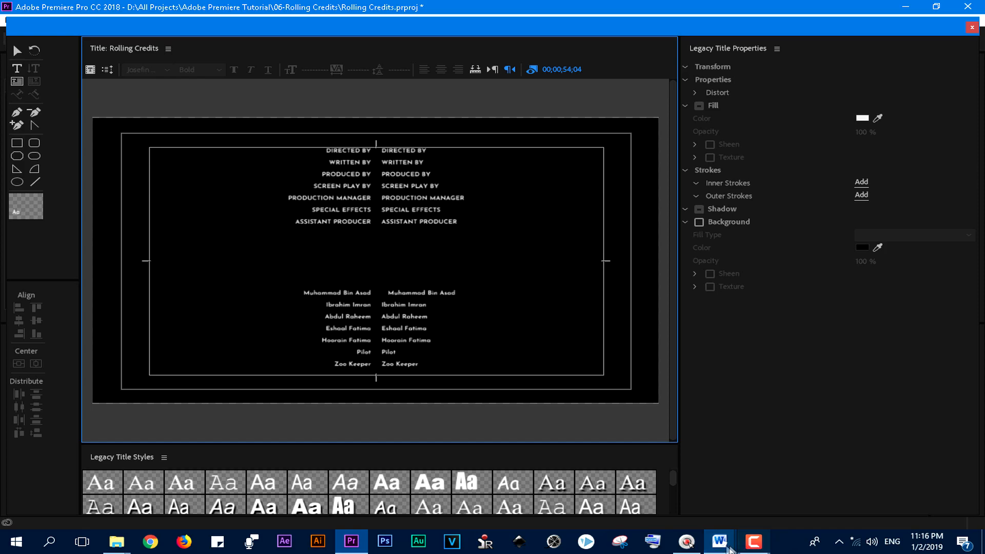
# Step: Switch to Word and copy the seven-line list of names between the role list and the Casting heading
pyautogui.moveTo(720, 541)
pyautogui.click(768, 473)
pyautogui.scroll(5, 446, 268)
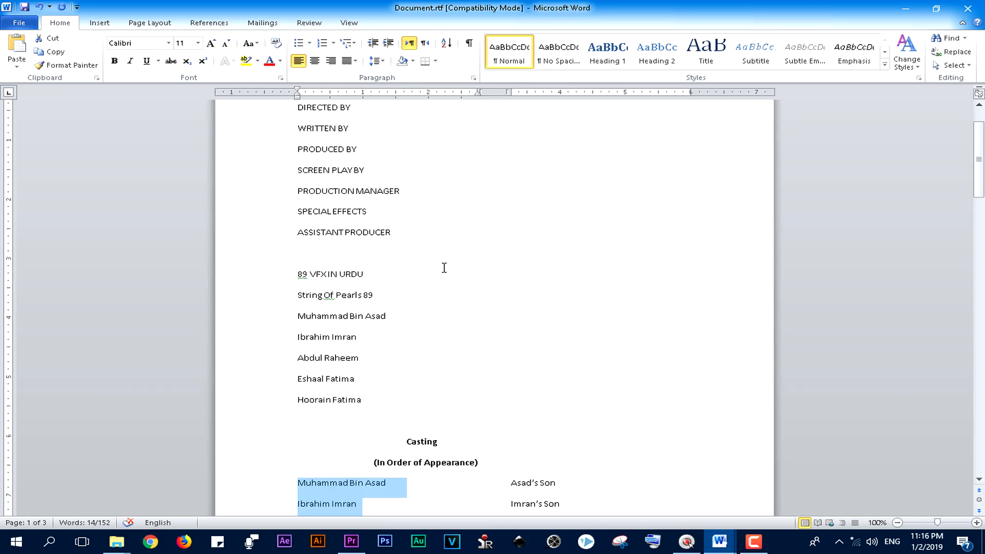
pyautogui.moveTo(299, 304); pyautogui.dragTo(378, 427)
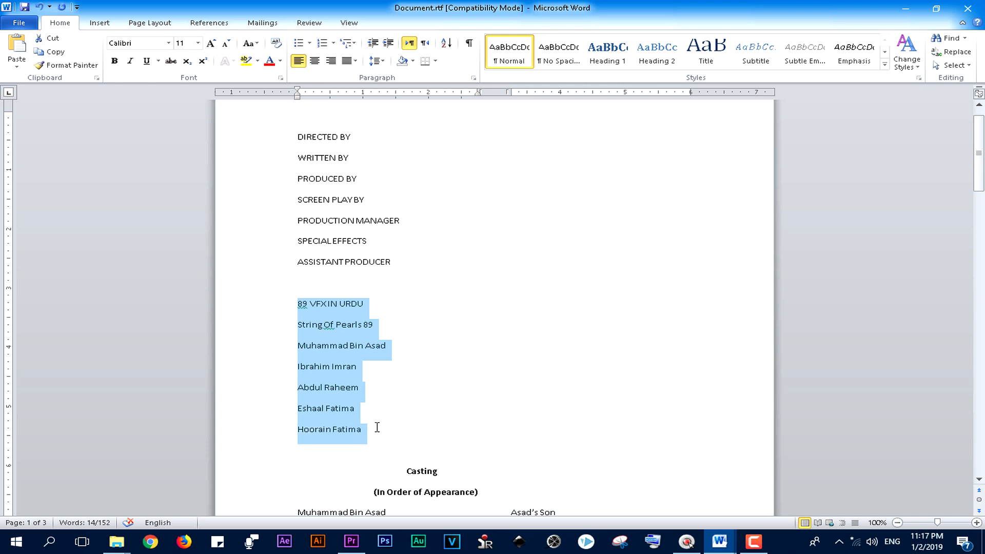
pyautogui.rightClick(338, 362)
pyautogui.click(367, 176)
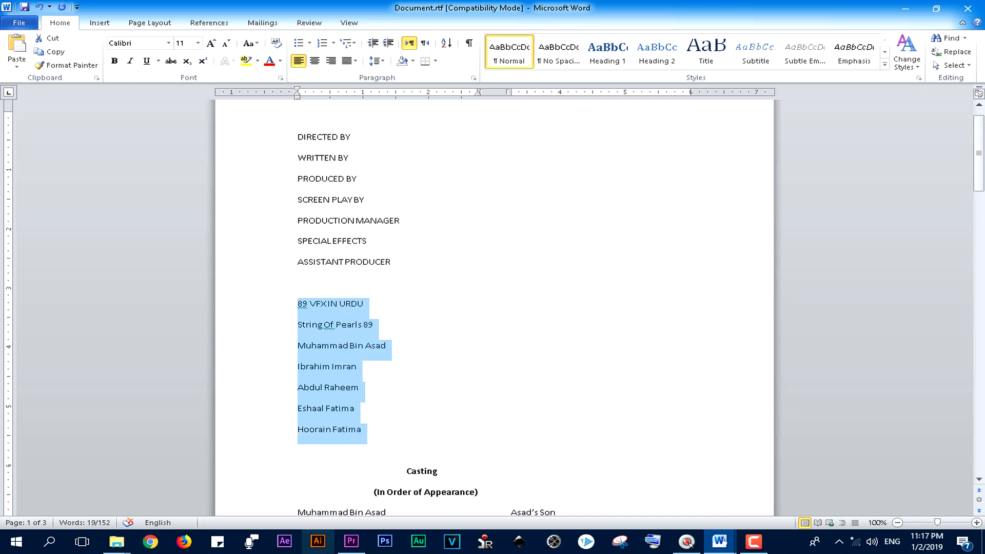
# Step: Back in the Premiere Pro title, replace the duplicated roles from Directed By to Assistant Producer with the copied names
pyautogui.click(351, 541)
pyautogui.click(386, 199)
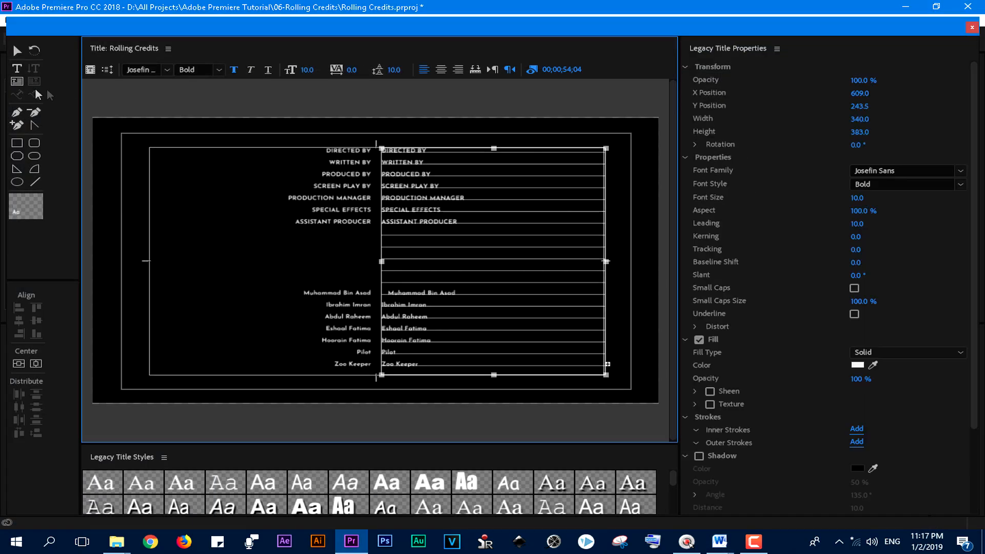
pyautogui.click(17, 68)
pyautogui.moveTo(461, 221); pyautogui.dragTo(427, 151)
pyautogui.click(393, 158)
pyautogui.moveTo(433, 205); pyautogui.dragTo(442, 231)
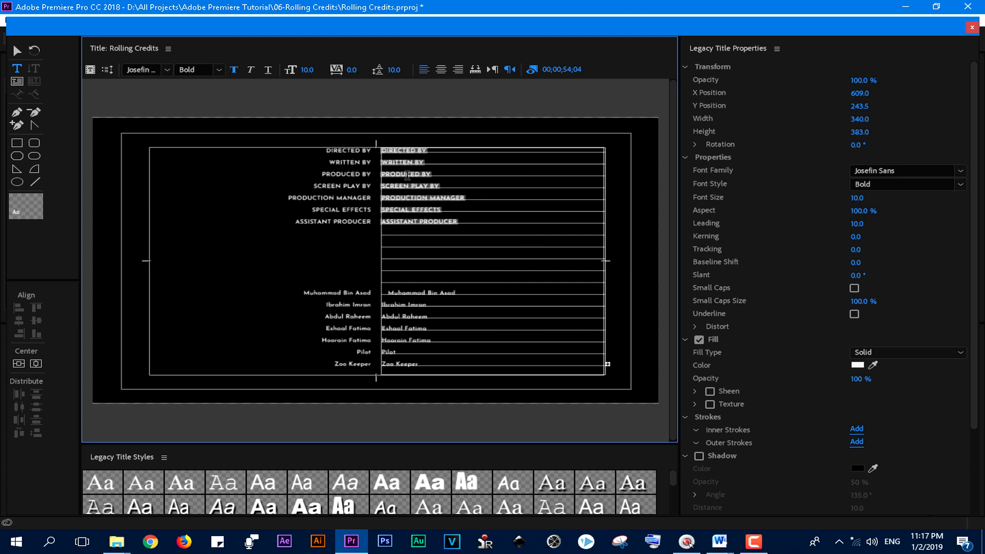
pyautogui.hotkey('ctrl', 'v')
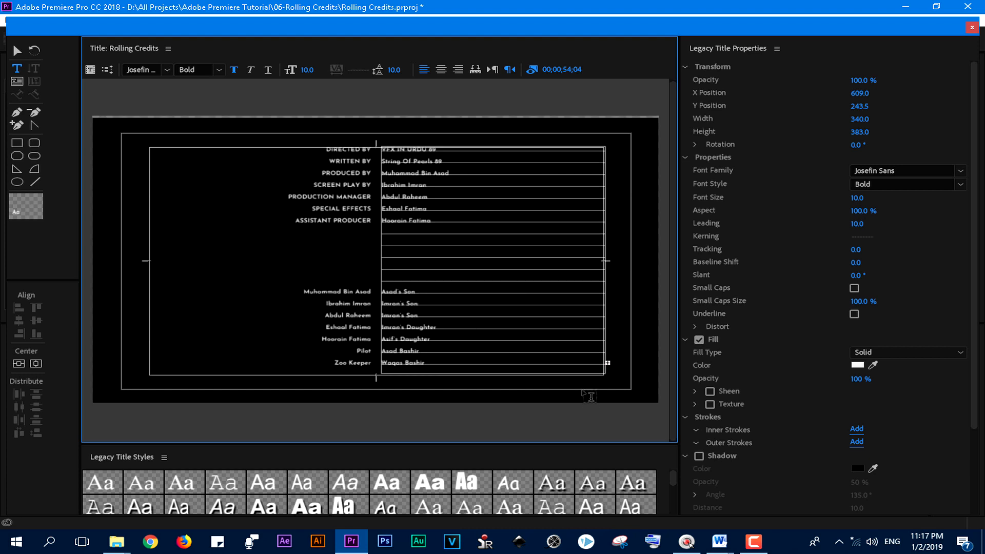
# Step: Create a separate text object above the title frame reading "Casting" and "(In Order of Appearance)" on two lines
pyautogui.click(308, 101)
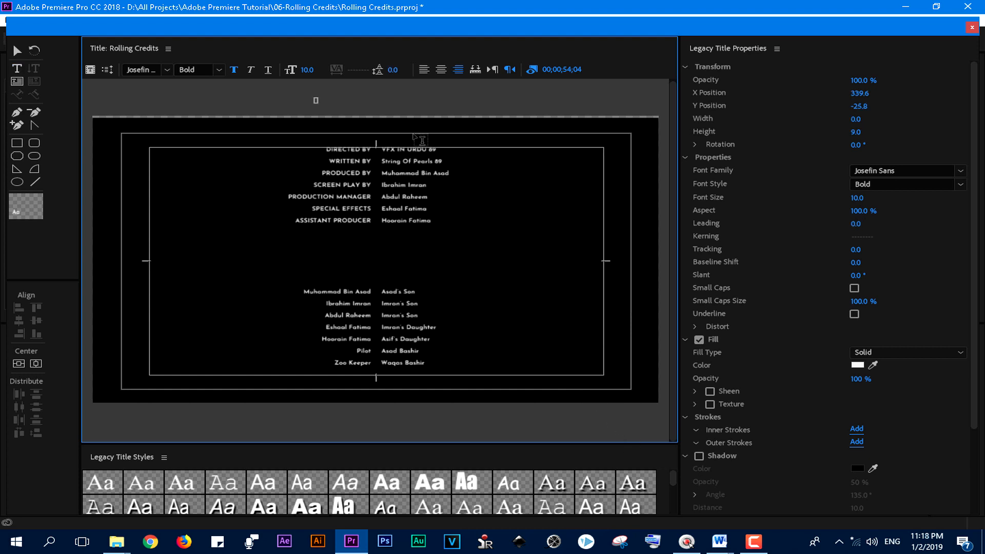
pyautogui.press('Escape')
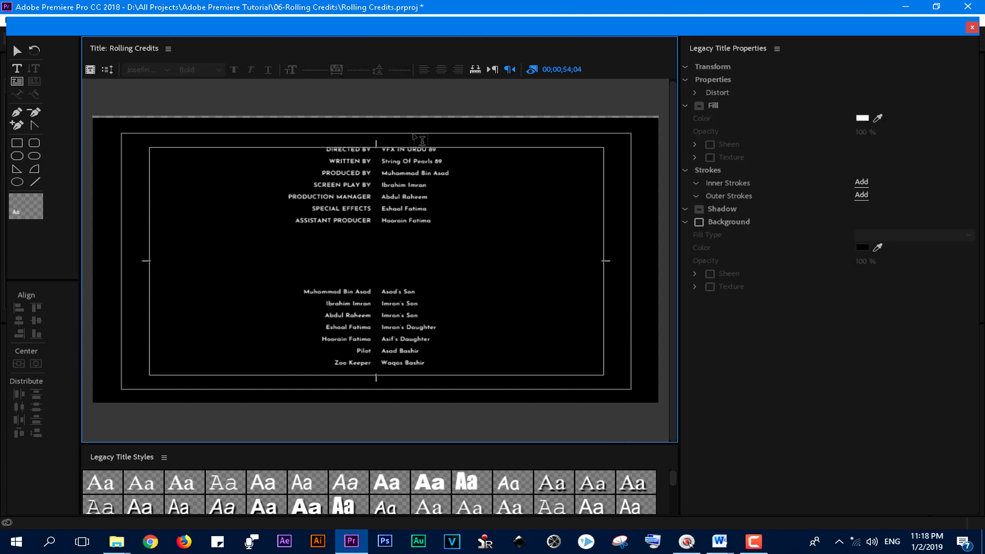
pyautogui.click(310, 96)
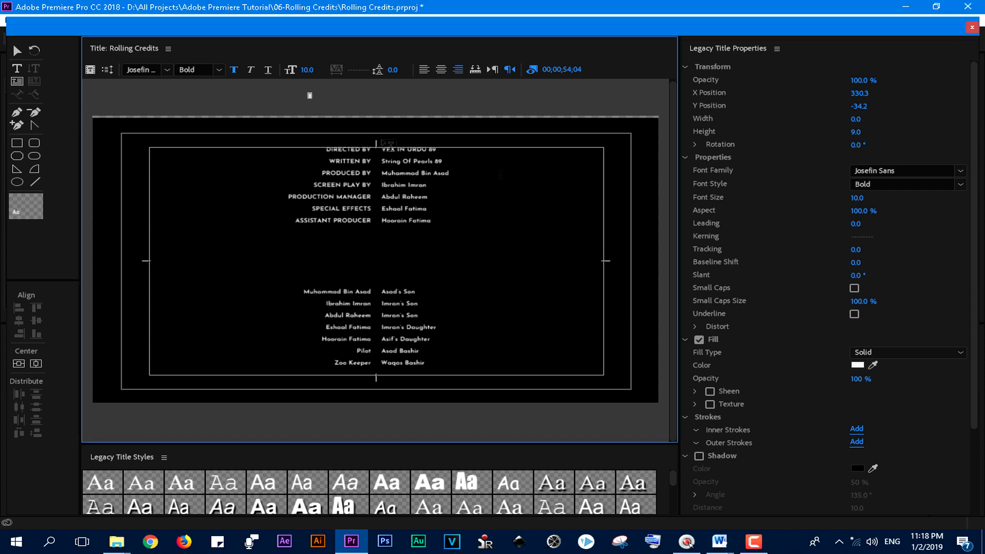
# Step: Move the Casting heading into the gap above the cast list, at about X 431.3 and Y 251.8
pyautogui.click(17, 50)
pyautogui.click(281, 105)
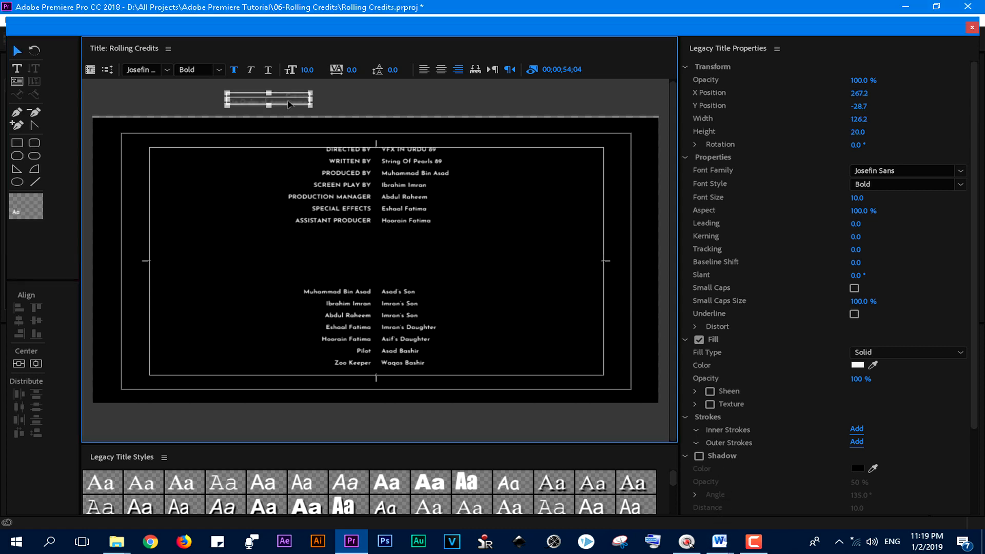
pyautogui.moveTo(339, 175); pyautogui.dragTo(399, 271)
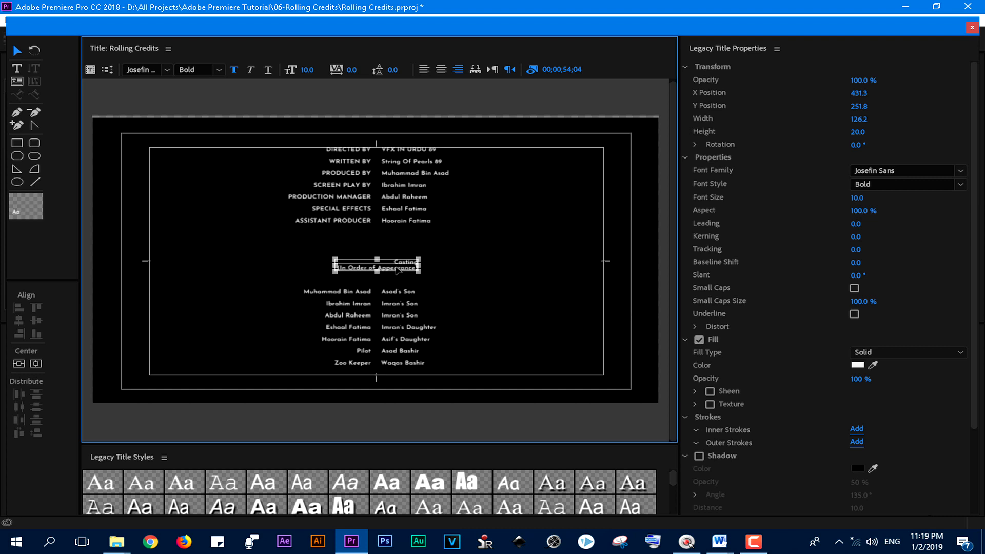
pyautogui.click(450, 279)
pyautogui.click(353, 129)
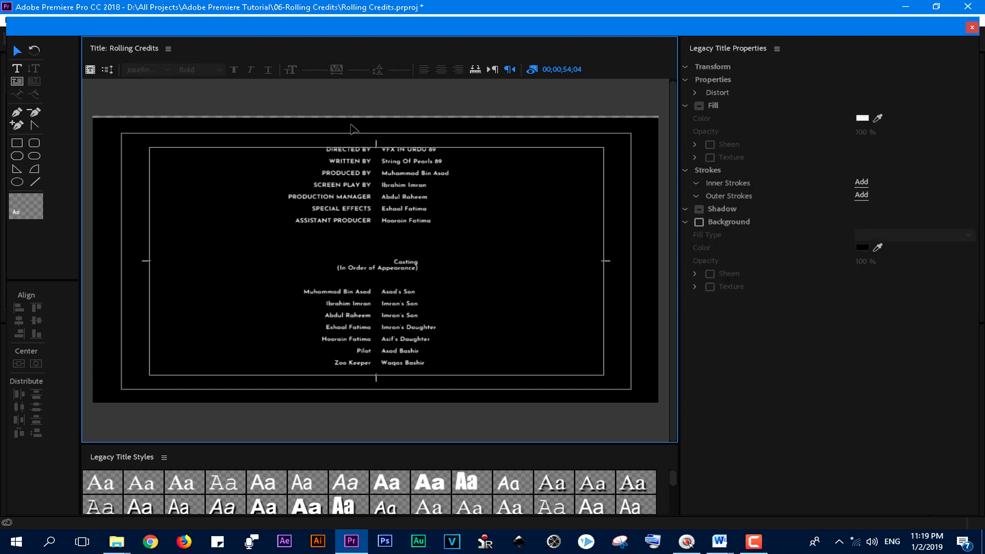
# Step: Center-align the two lines of the Casting heading
pyautogui.click(377, 266)
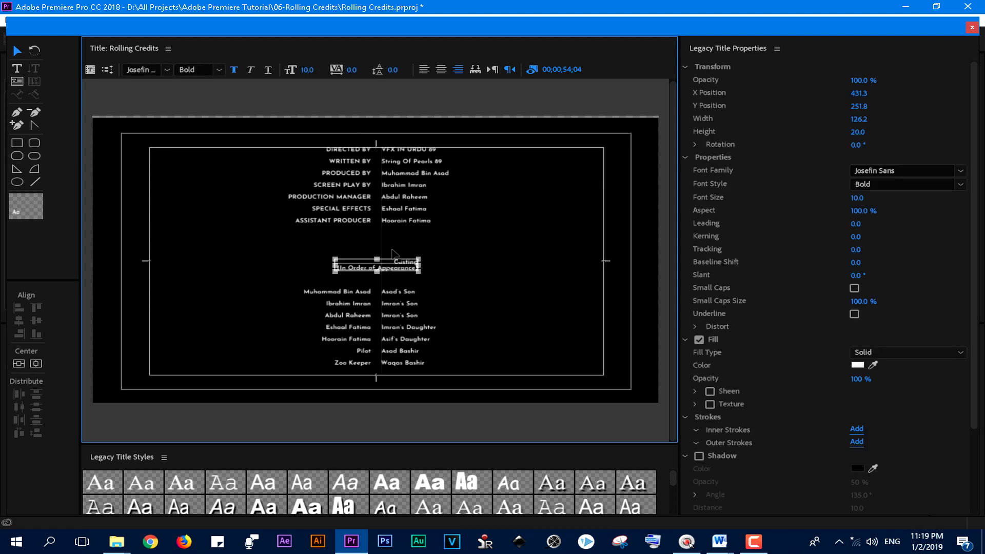
pyautogui.click(442, 71)
pyautogui.click(368, 174)
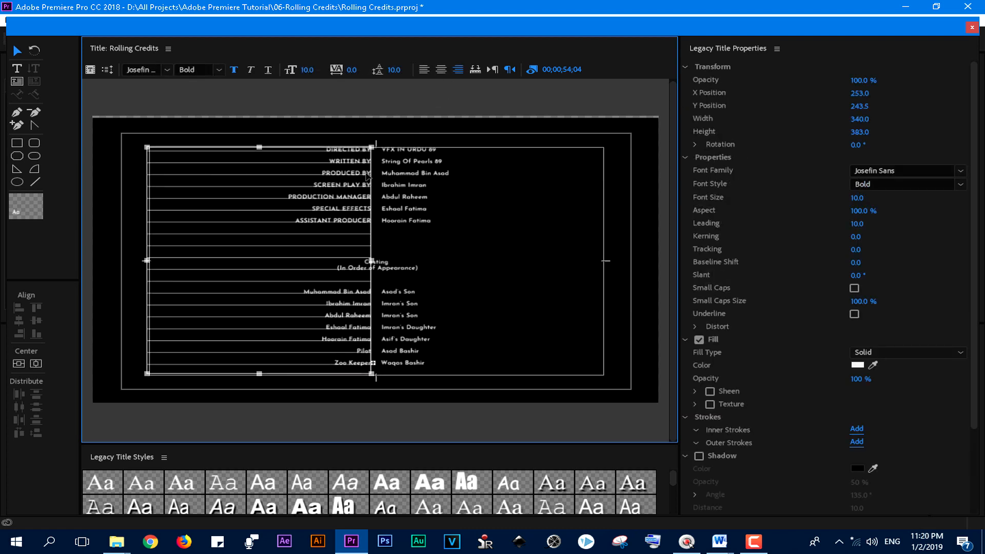
# Step: Center the role and name columns together horizontally in the title, and duplicate both columns directly below the first block
pyautogui.keyDown('shift'); pyautogui.click(395, 177); pyautogui.keyUp('shift')
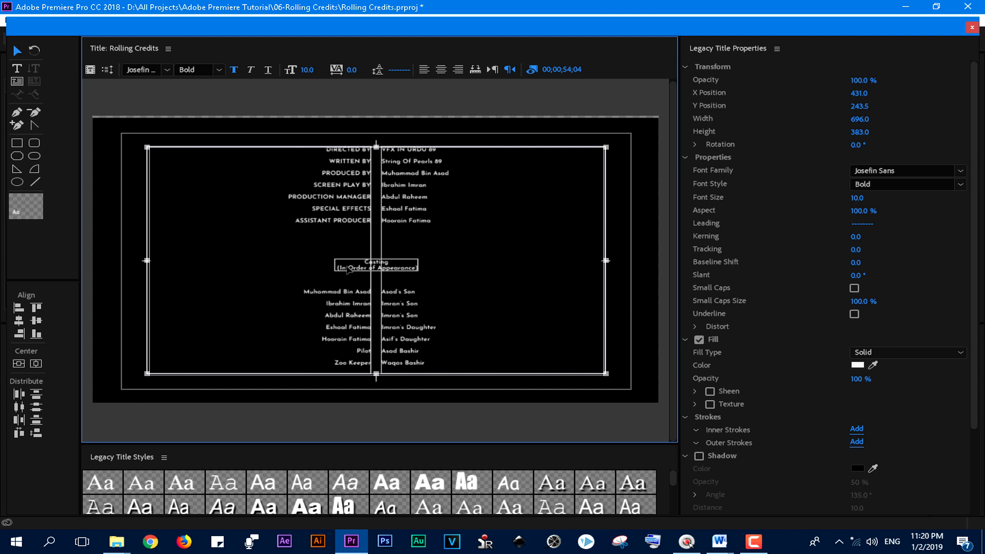
pyautogui.click(36, 363)
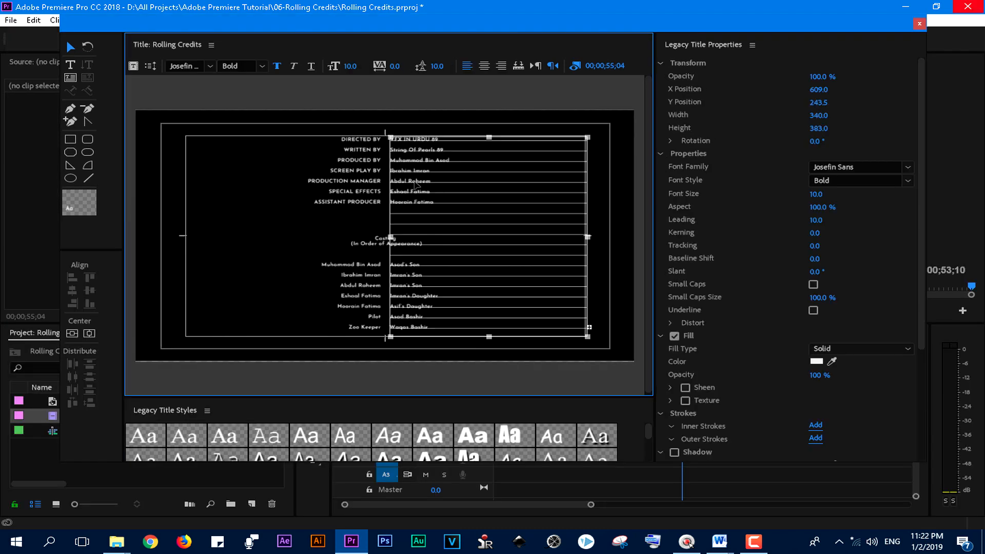
pyautogui.keyDown('shift'); pyautogui.click(379, 182); pyautogui.keyUp('shift')
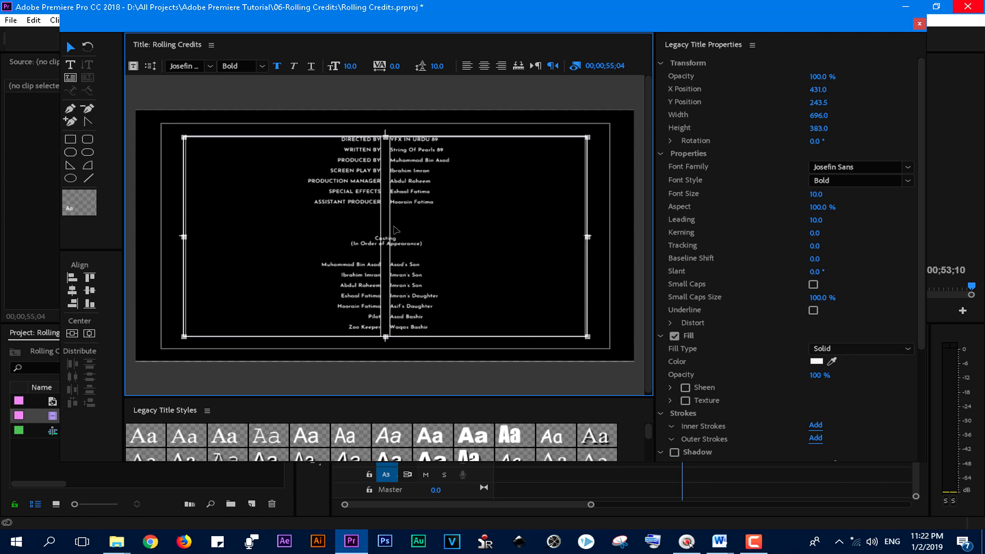
pyautogui.moveTo(408, 333); pyautogui.dragTo(405, 546)
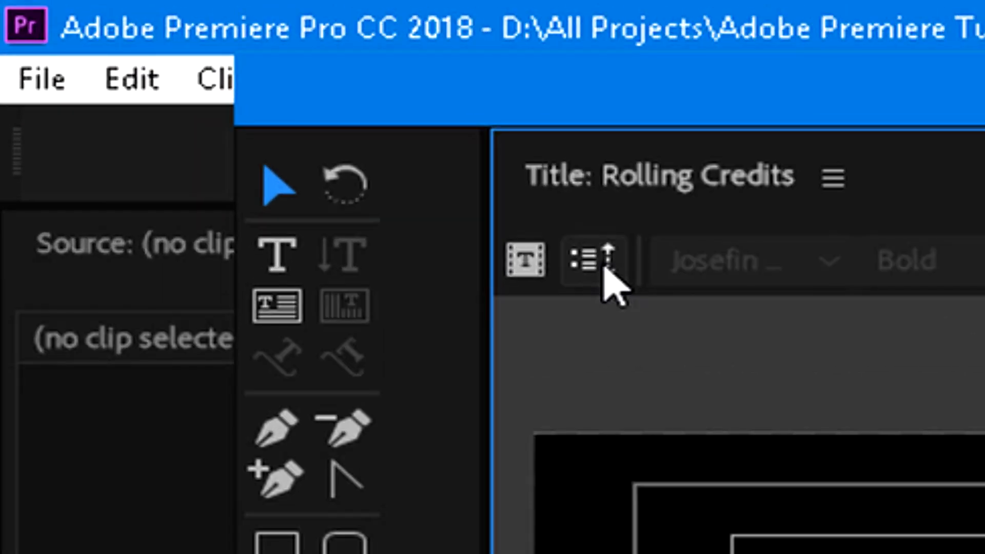
# Step: Set the title type to Roll in the title's Roll/Crawl options
pyautogui.click(542, 241)
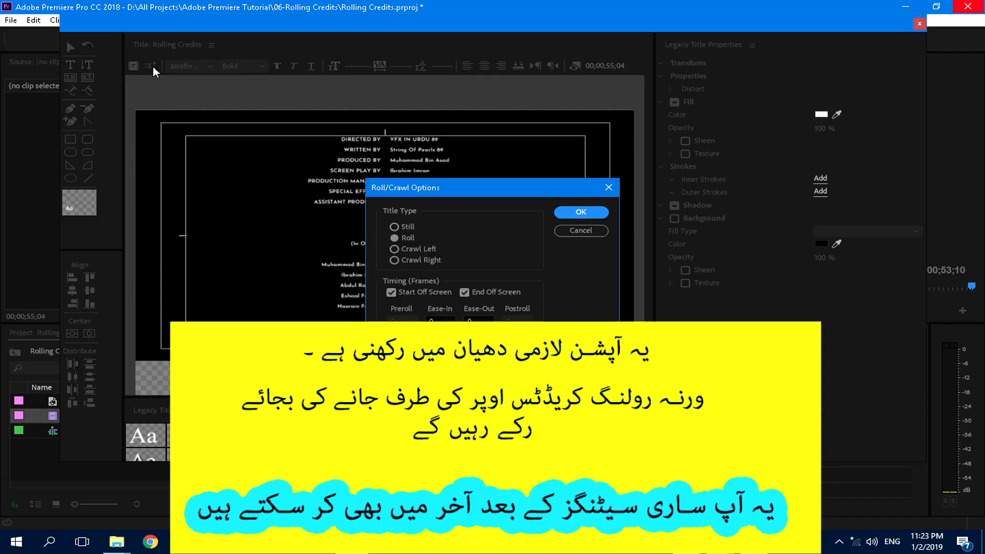
pyautogui.click(394, 238)
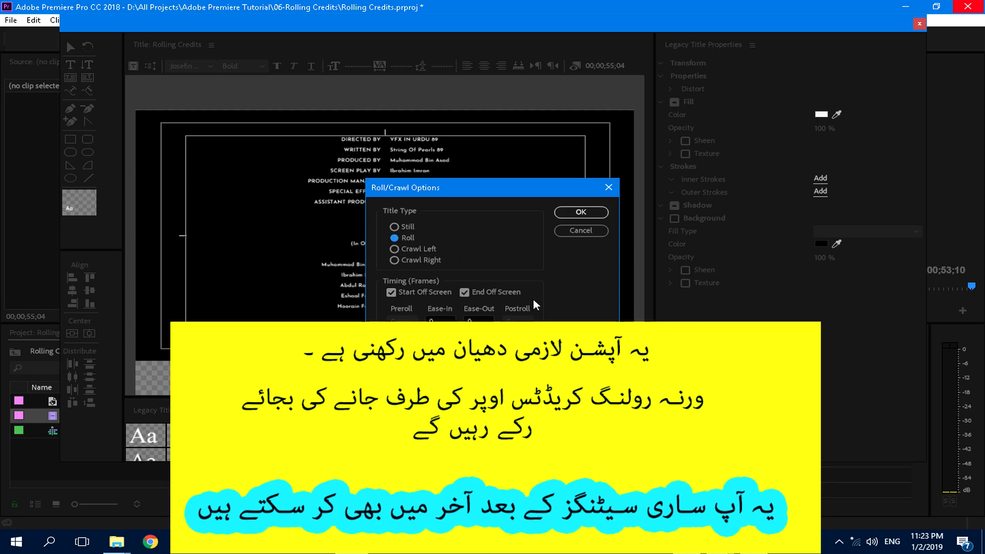
pyautogui.press('Return')
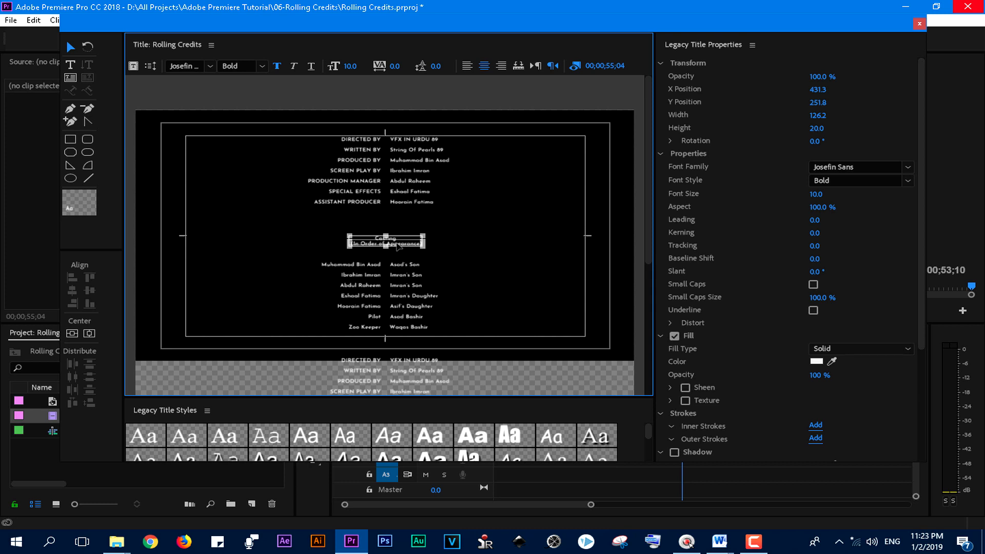
# Step: Place a copy of the Casting heading in the gap just above the duplicated columns
pyautogui.moveTo(398, 255); pyautogui.dragTo(398, 311)
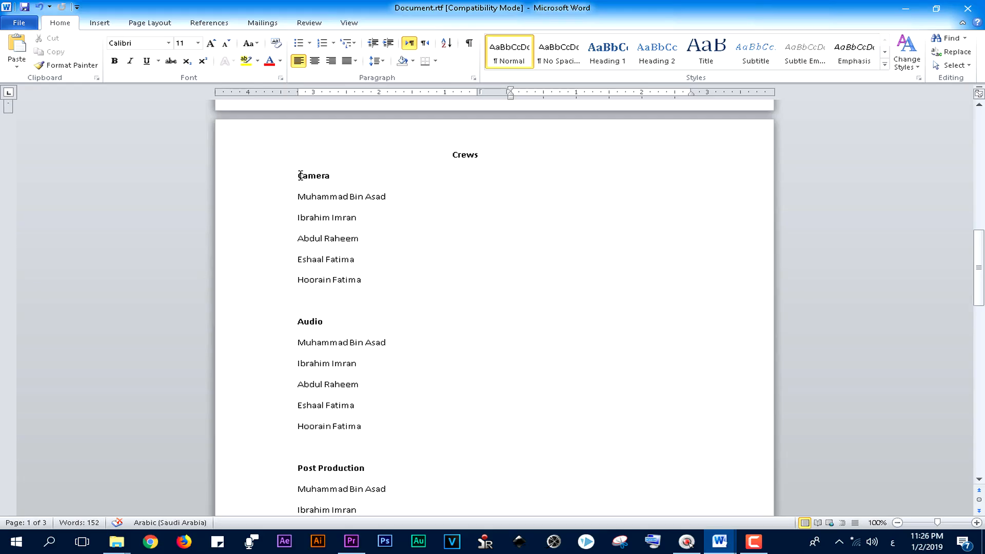
# Step: Switch to the Word credits list and copy the Camera and Audio crew lists under Crews
pyautogui.moveTo(299, 175); pyautogui.dragTo(348, 211)
pyautogui.rightClick(319, 181)
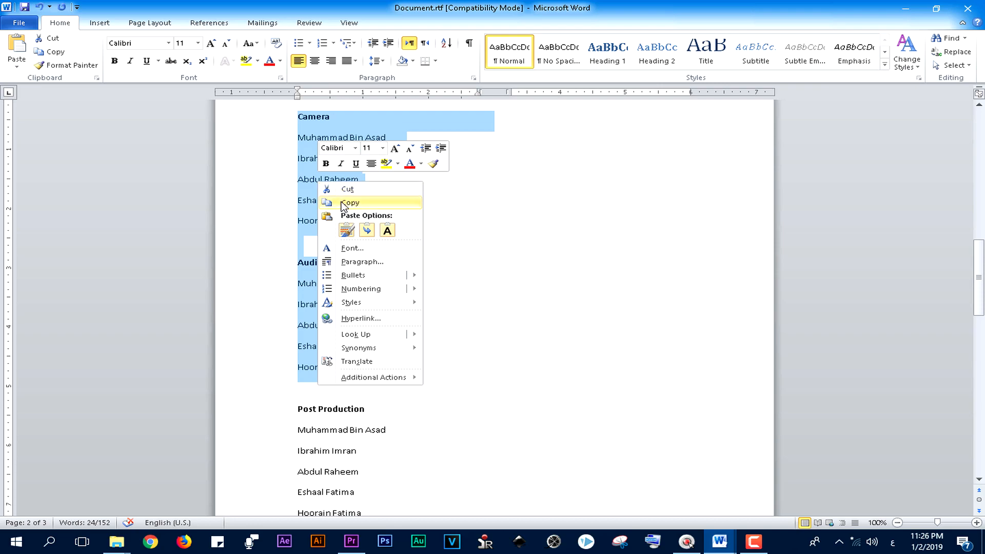
pyautogui.click(344, 204)
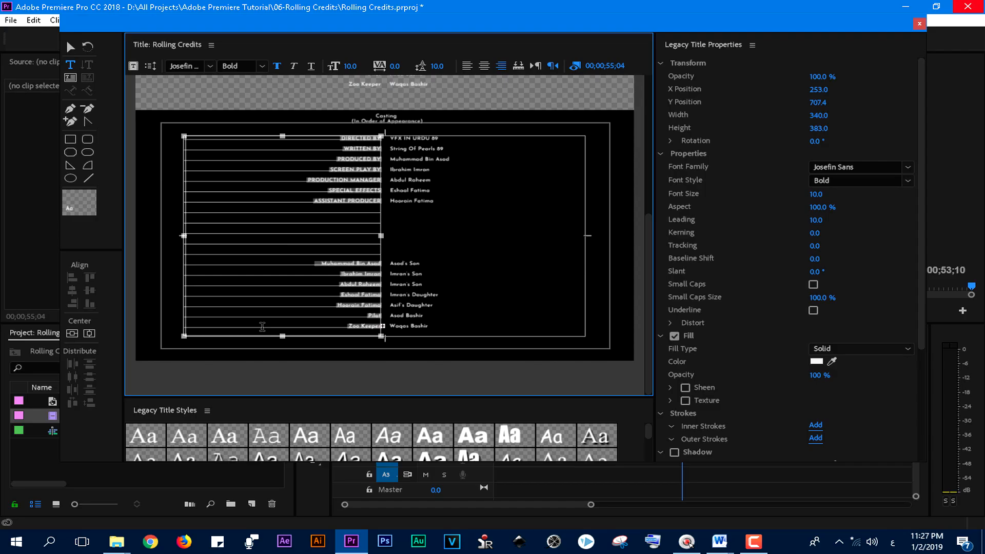
# Step: Back in the Premiere Pro title, replace the duplicated role column's text with the copied Camera and Audio lists and center-align it
pyautogui.press('BackSpace')
pyautogui.click(450, 239)
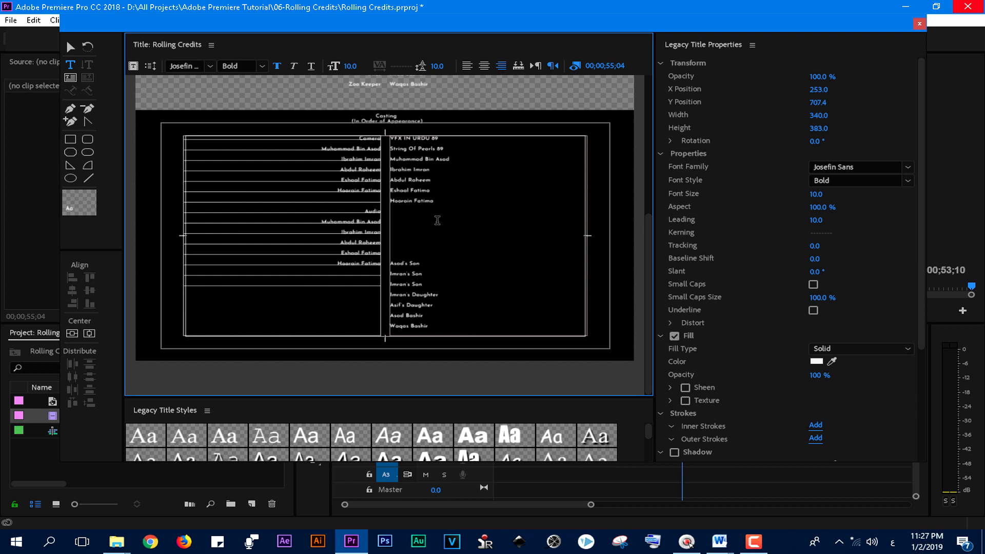
pyautogui.press('Escape')
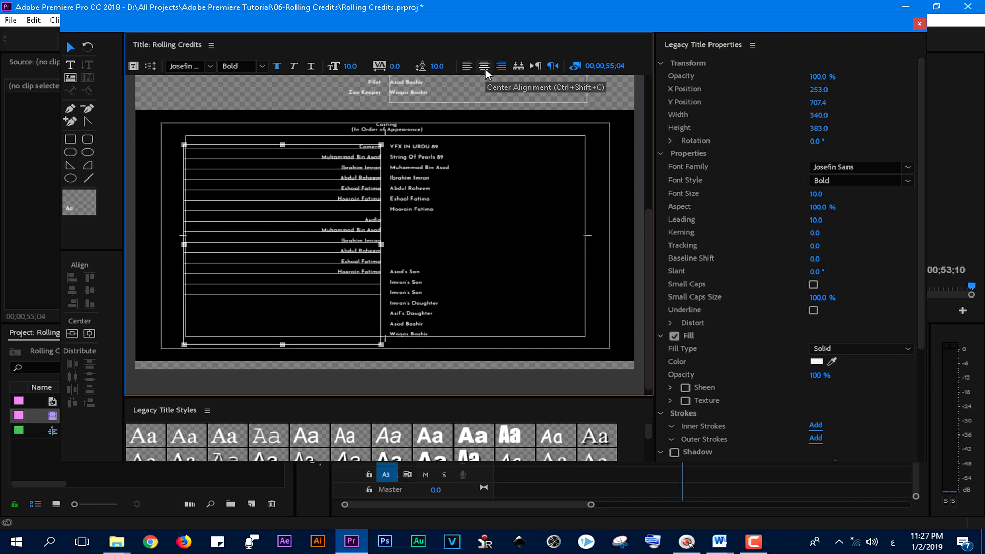
pyautogui.click(485, 67)
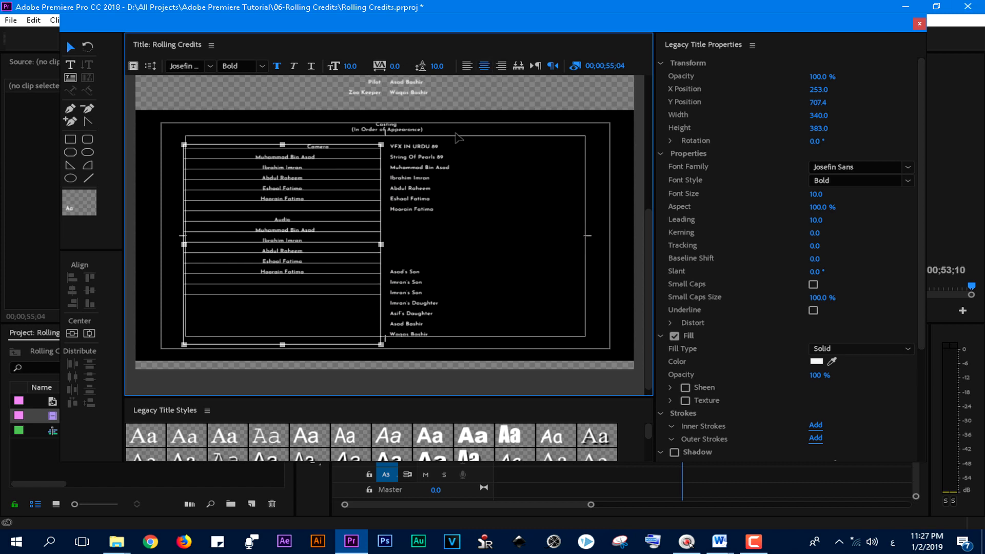
# Step: Insert a blank line above and below both the Camera and the Audio headings in the crew column
pyautogui.doubleClick(312, 236)
pyautogui.press('Return')
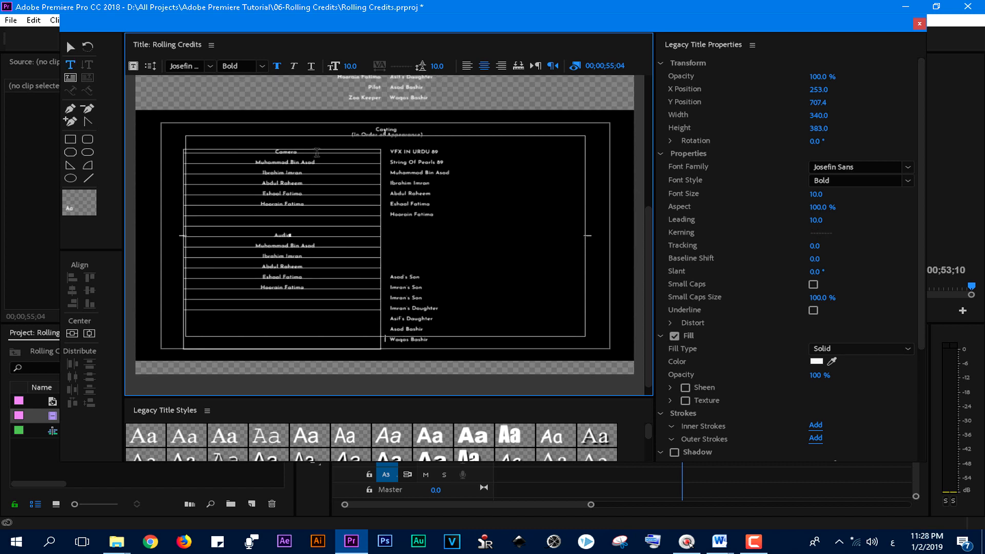
pyautogui.click(309, 152)
pyautogui.press('Return')
pyautogui.click(301, 247)
pyautogui.press('Return')
pyautogui.click(335, 160)
pyautogui.press('Return')
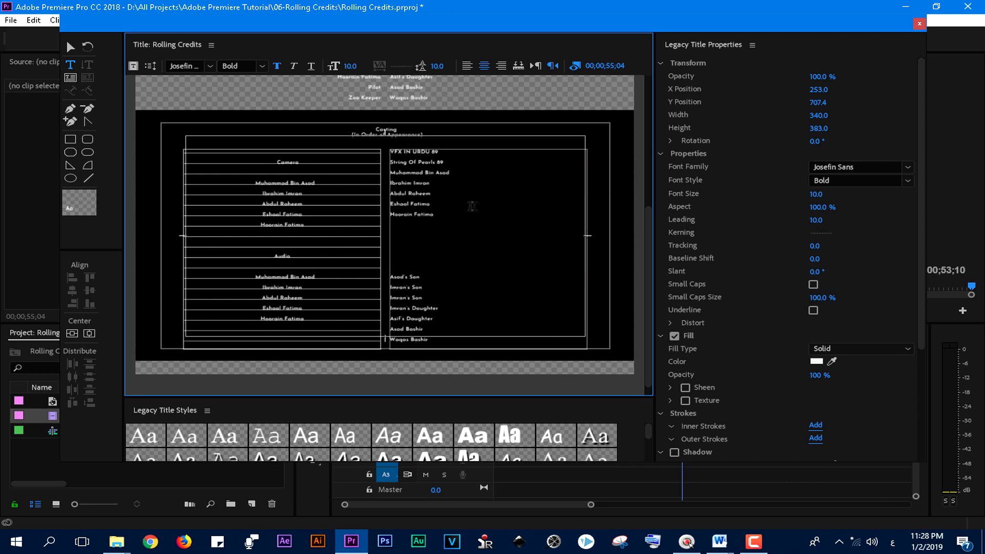
# Step: Switch to the Word document and copy the Post Production and Design crew lists
pyautogui.click(720, 542)
pyautogui.moveTo(297, 143); pyautogui.dragTo(371, 392)
pyautogui.rightClick(344, 198)
pyautogui.click(379, 226)
# Step: Return to the Premiere Pro title and replace all text in the duplicated name column with the copied Post Production and Design lists
pyautogui.click(351, 542)
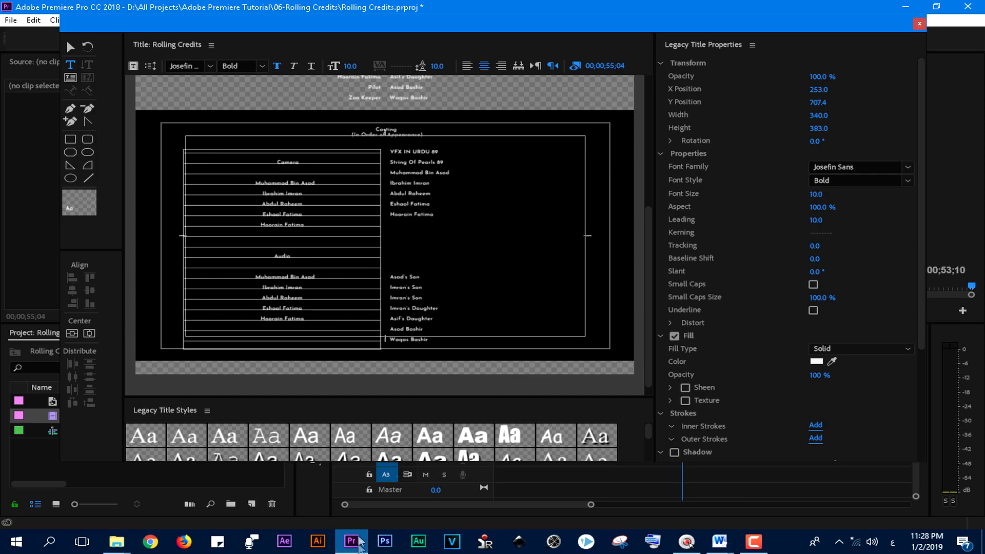
pyautogui.click(423, 186)
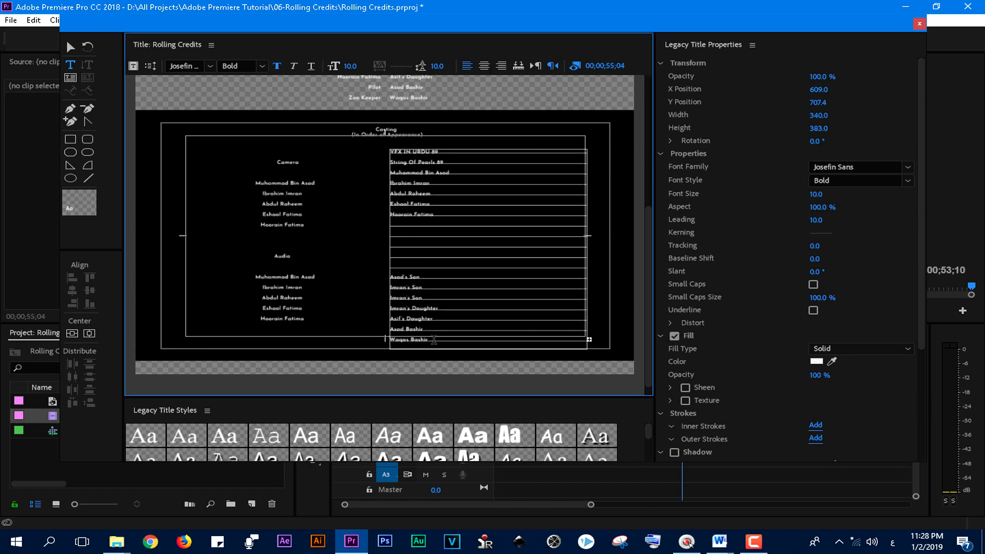
pyautogui.hotkey('ctrl', 'a')
pyautogui.hotkey('ctrl', 'v')
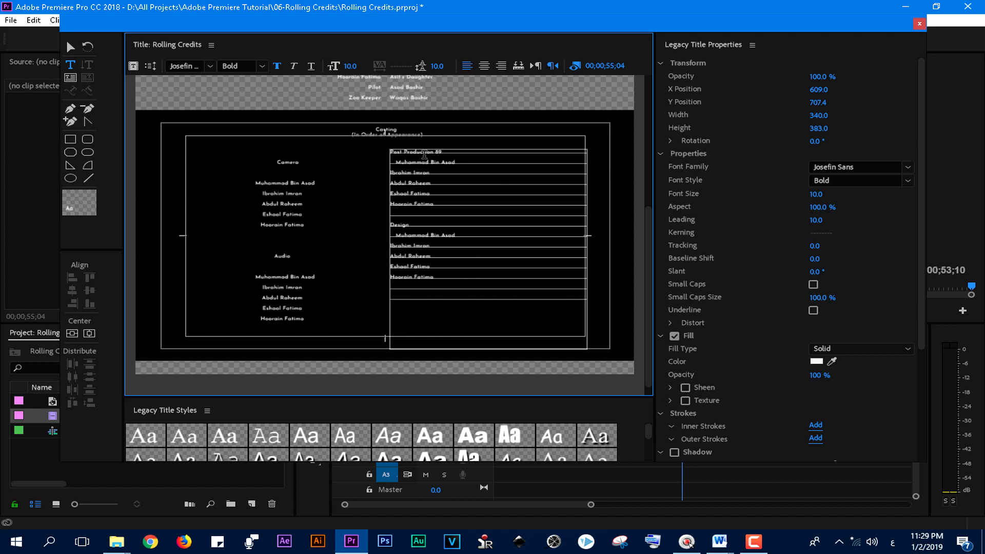
# Step: Center-align the text of the column holding the Post Production and Design lists
pyautogui.click(71, 47)
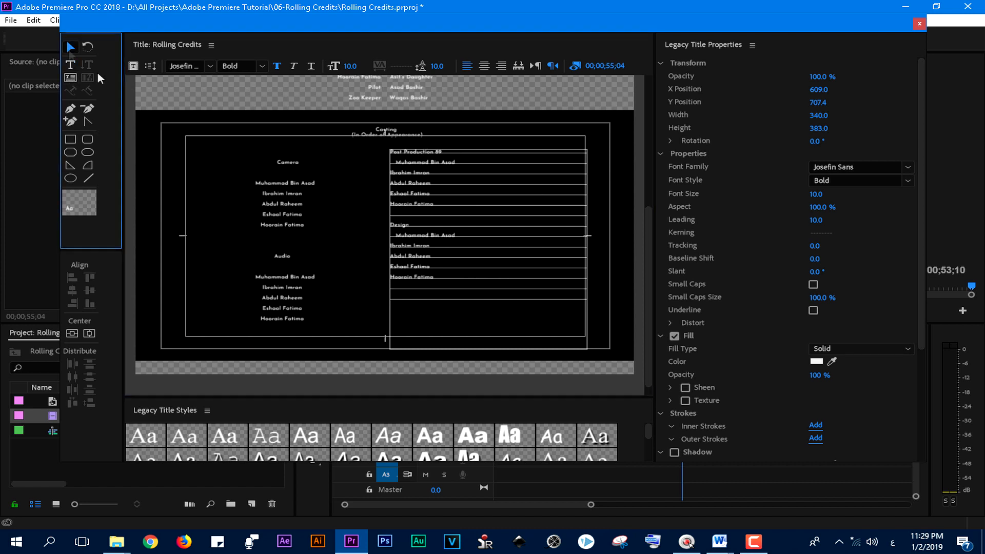
pyautogui.click(495, 199)
pyautogui.click(484, 66)
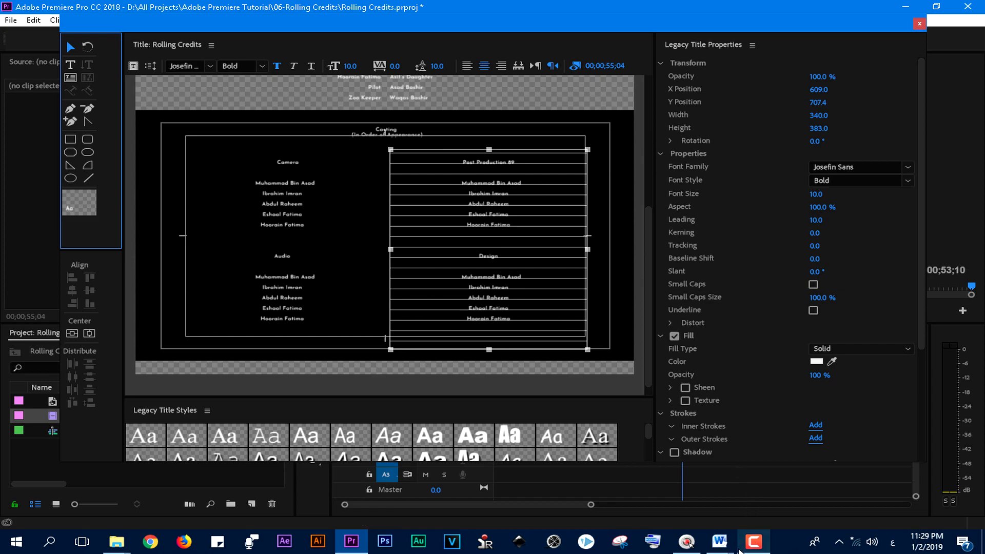
# Step: Switch to the Word document and review the remaining credits, from Special Thanks through the roles Hair to Safety Advisor
pyautogui.click(719, 542)
pyautogui.scroll(-3, 927, 366)
pyautogui.scroll(-6, 641, 353)
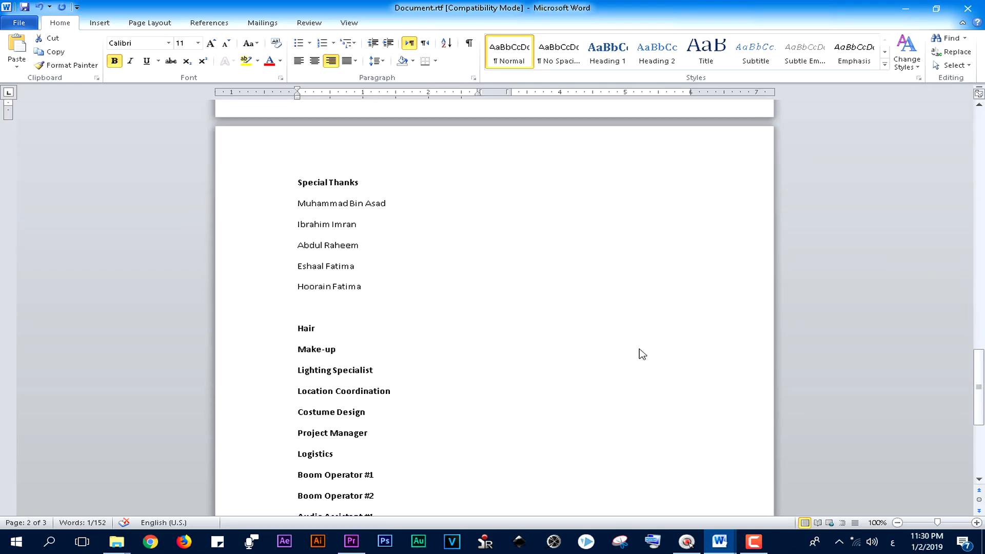
pyautogui.scroll(3, 641, 353)
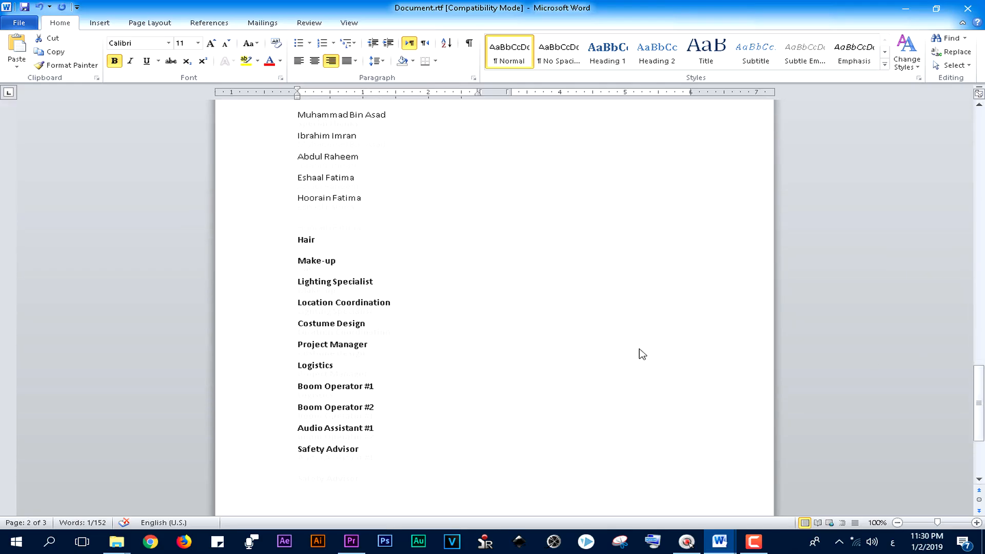
pyautogui.moveTo(979, 395); pyautogui.dragTo(980, 374)
pyautogui.scroll(-6, 641, 353)
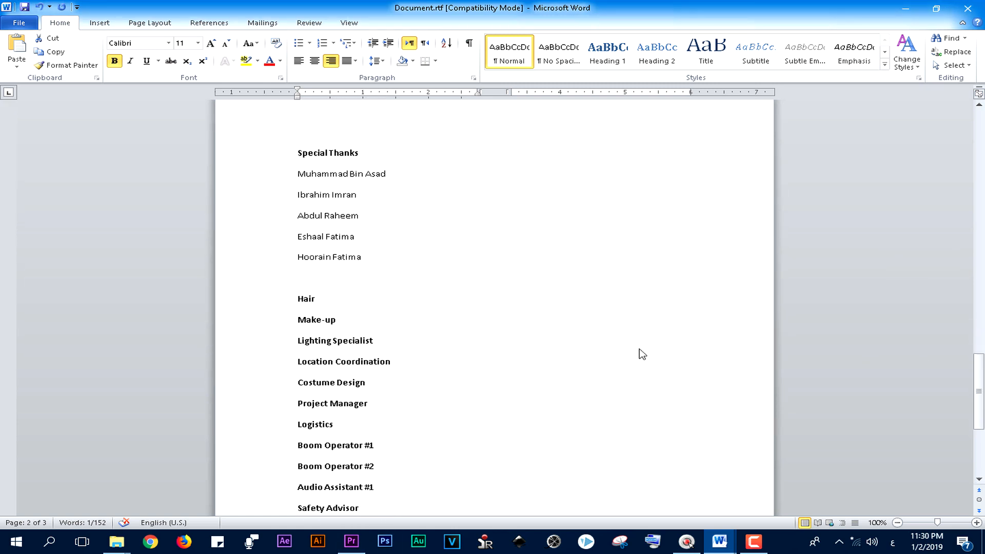
pyautogui.scroll(4, 641, 354)
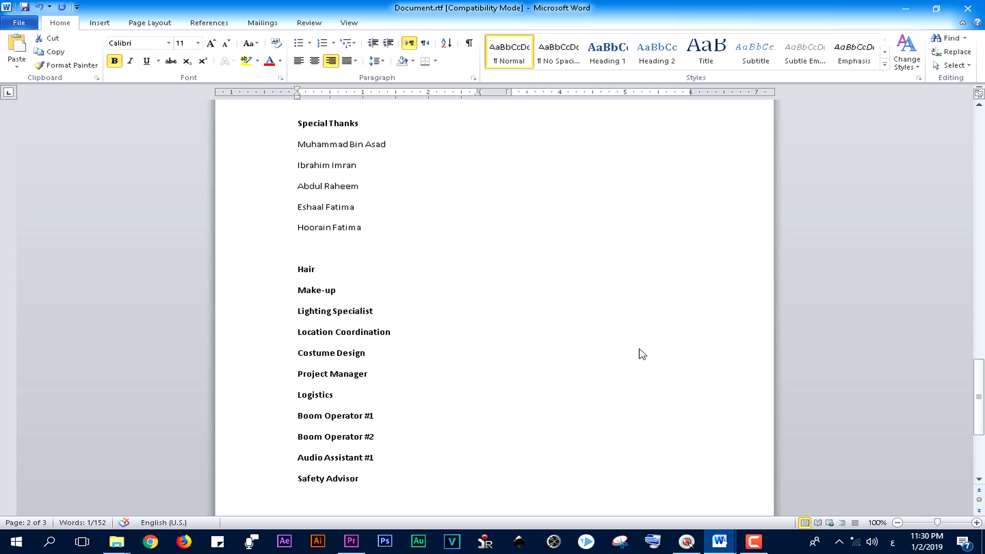
pyautogui.scroll(-1, 642, 354)
pyautogui.scroll(5, 638, 431)
pyautogui.scroll(-4, 642, 353)
pyautogui.scroll(-4, 642, 354)
pyautogui.scroll(4, 642, 354)
pyautogui.scroll(-1, 643, 354)
# Step: Back in Premiere Pro, close the title editor and place the Rolling Credits title on V1 directly after Final The End.jpg
pyautogui.click(366, 542)
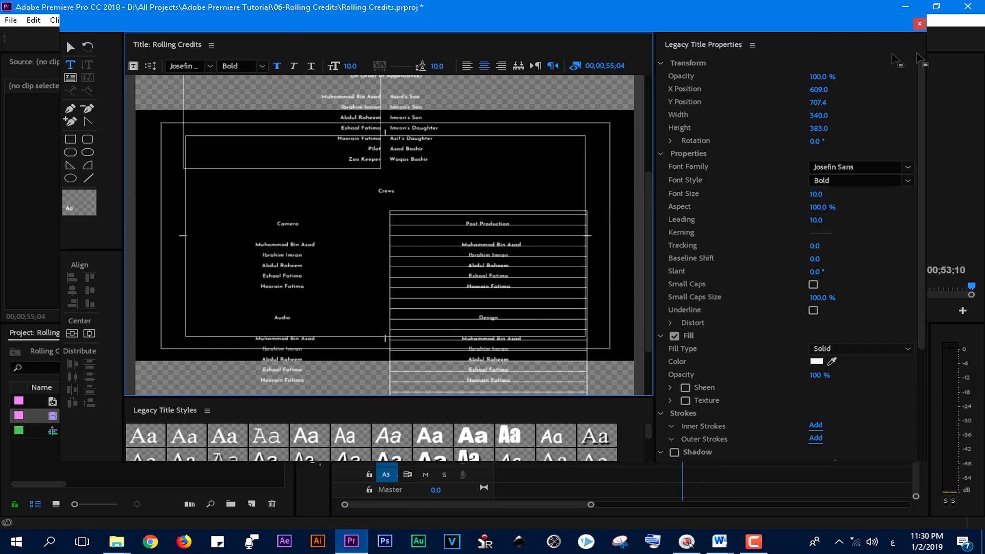
pyautogui.click(920, 24)
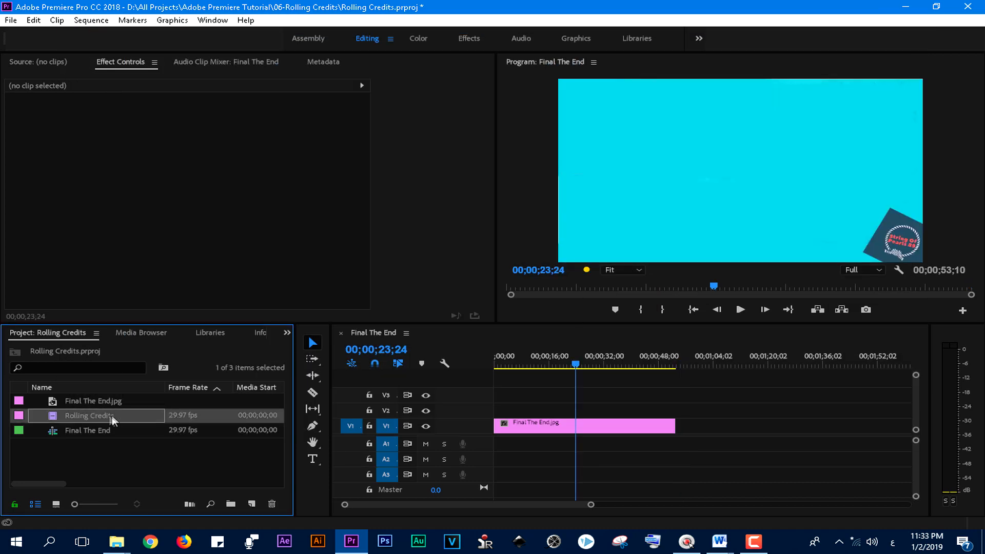
pyautogui.moveTo(113, 419); pyautogui.dragTo(689, 425)
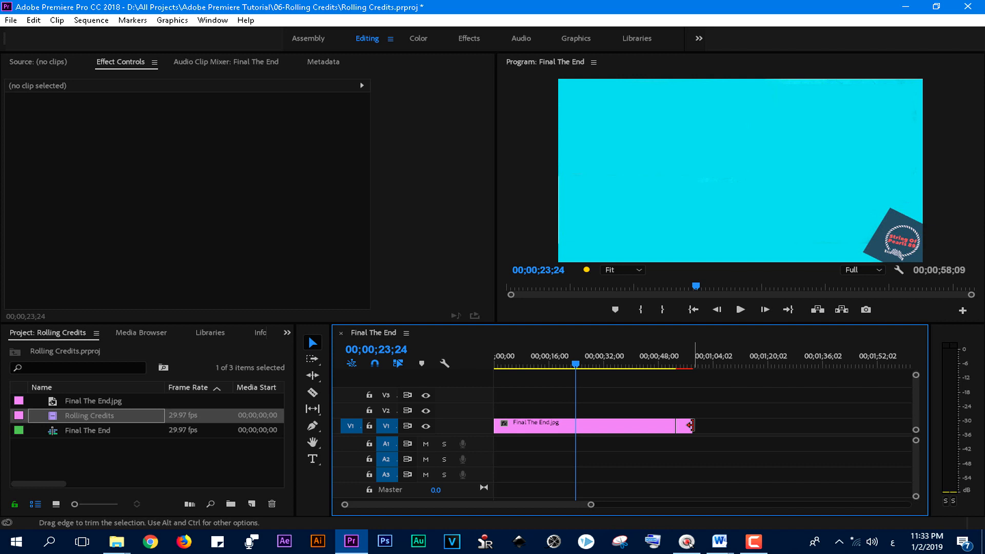